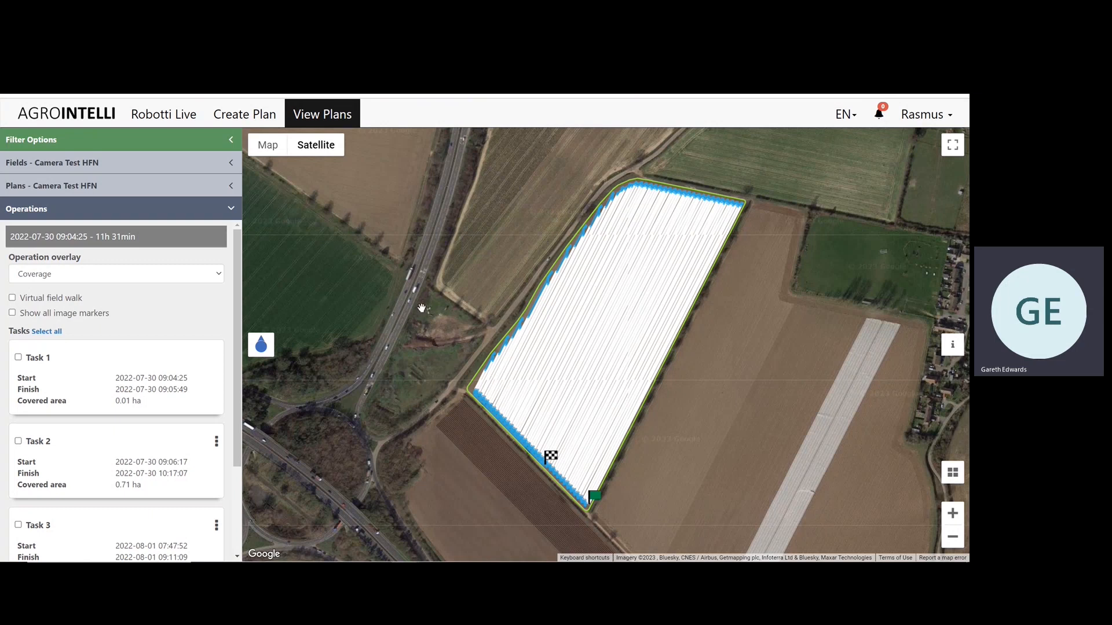
Turn on the virtual field walk for the Camera Test HFN operation with the cropeye2 and cropeye3 camera images.
click(12, 298)
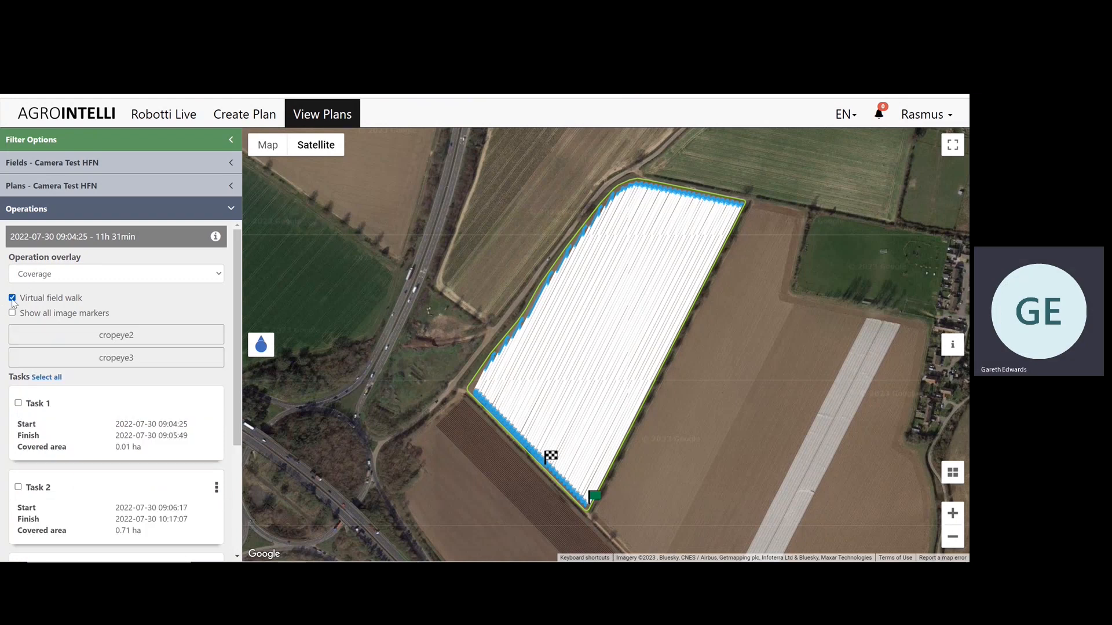
click(41, 359)
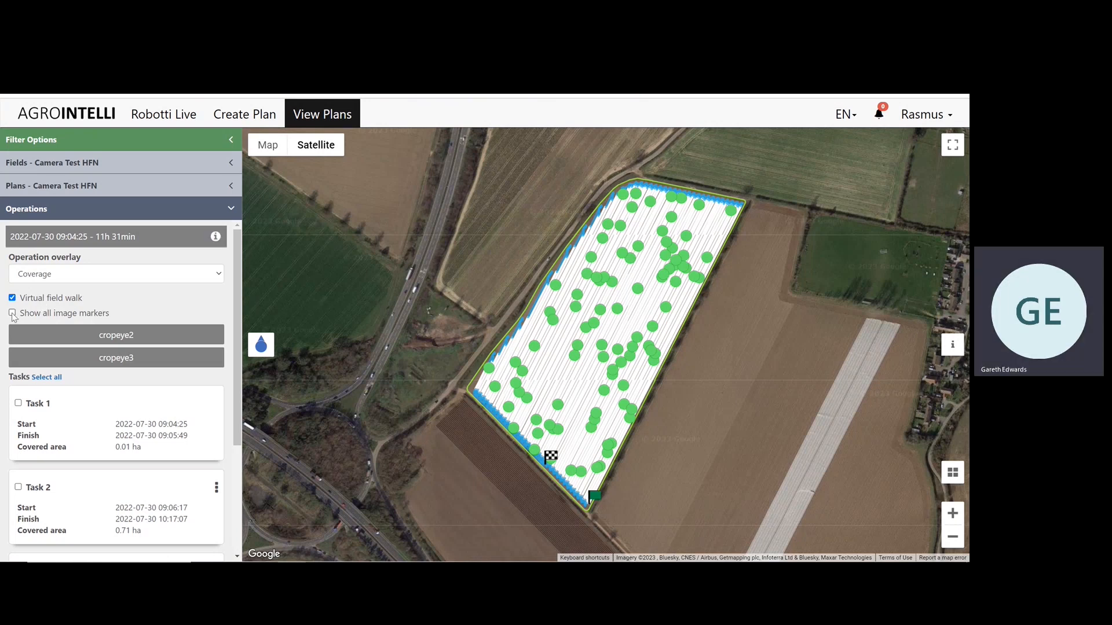
Show all image markers across the field for a closer look, and hide them again.
click(12, 314)
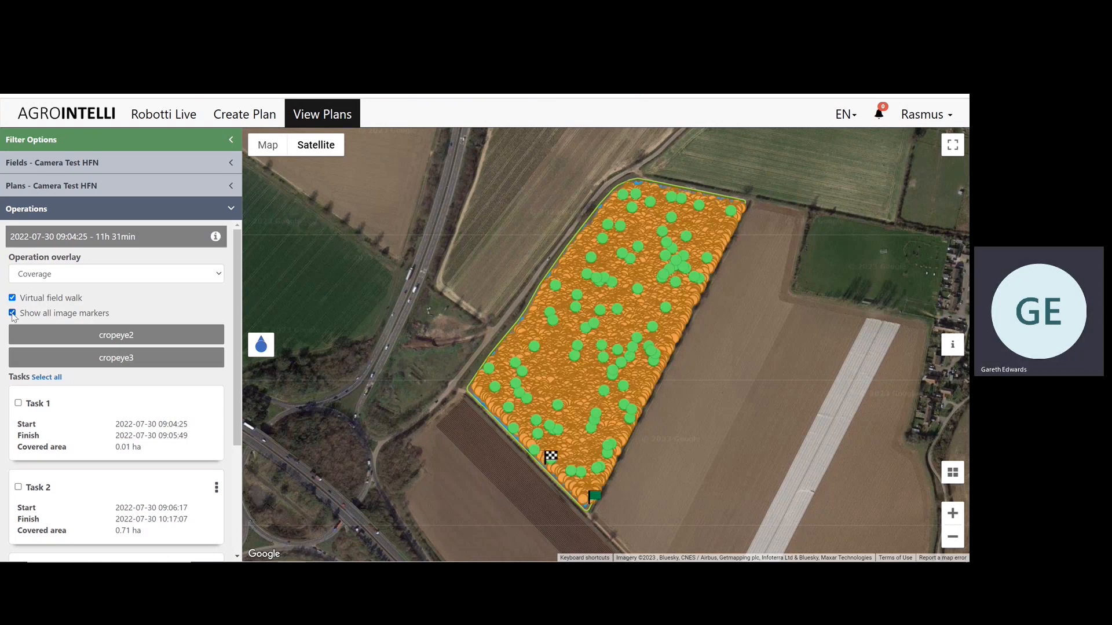
scroll(662, 315, up, 1)
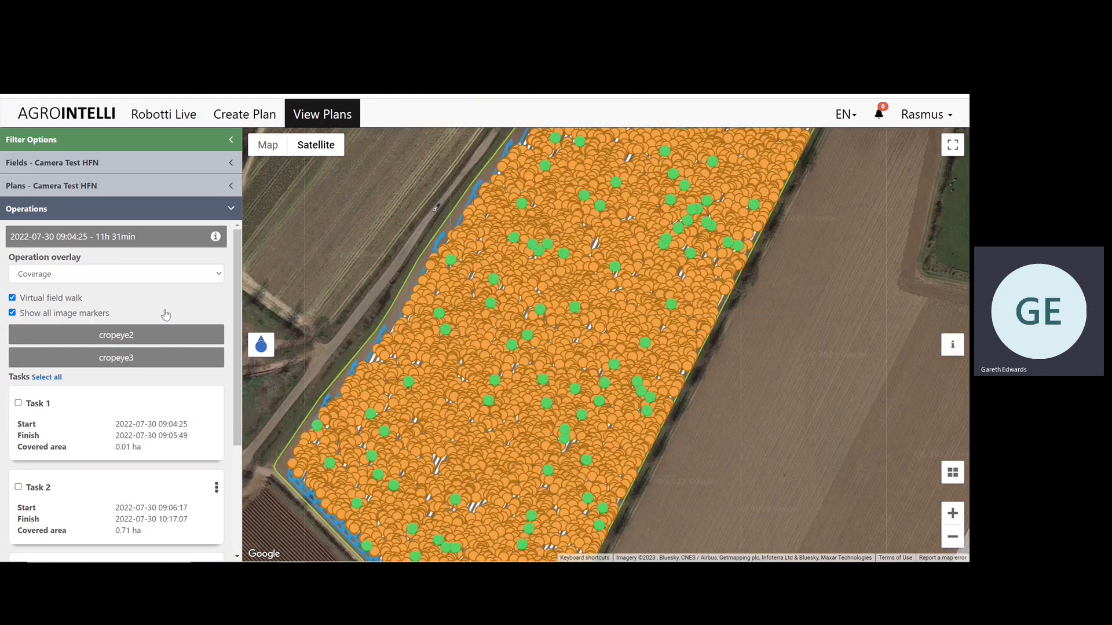
click(12, 314)
scroll(461, 308, down, 1)
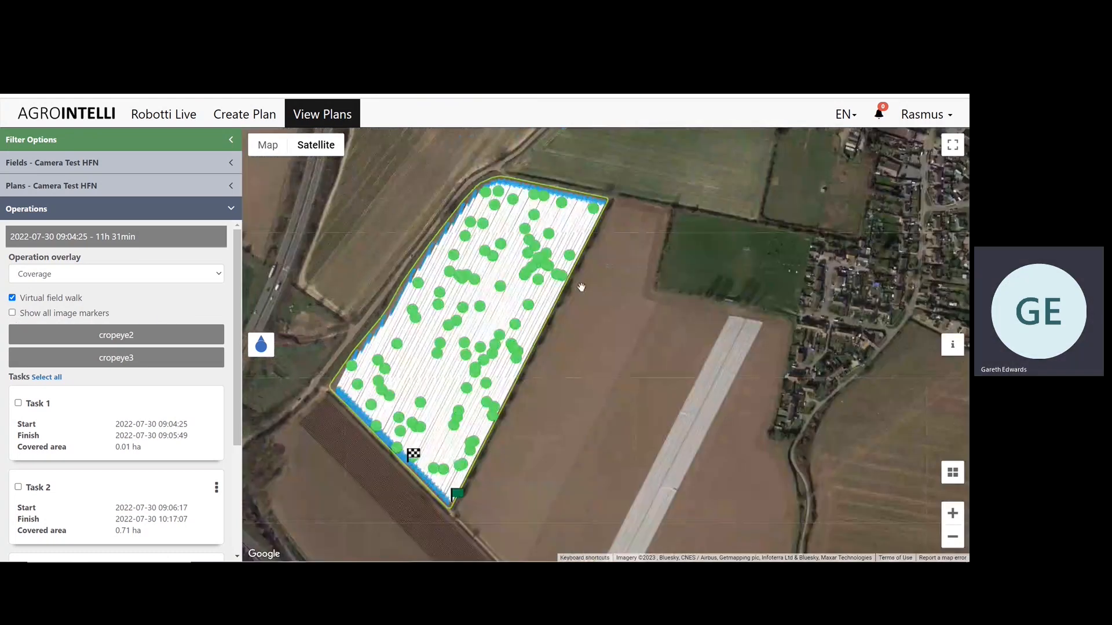
drag(581, 283, 697, 328)
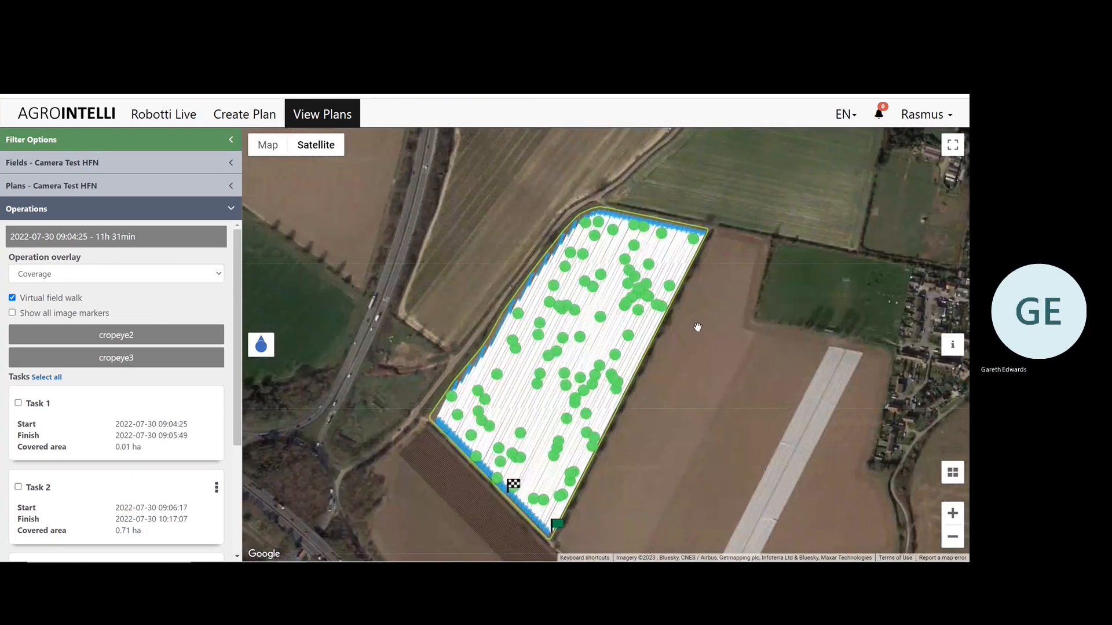
Open the crop image from the marker cluster in the field's northeastern part, view it enlarged, and close the enlarged view.
click(646, 286)
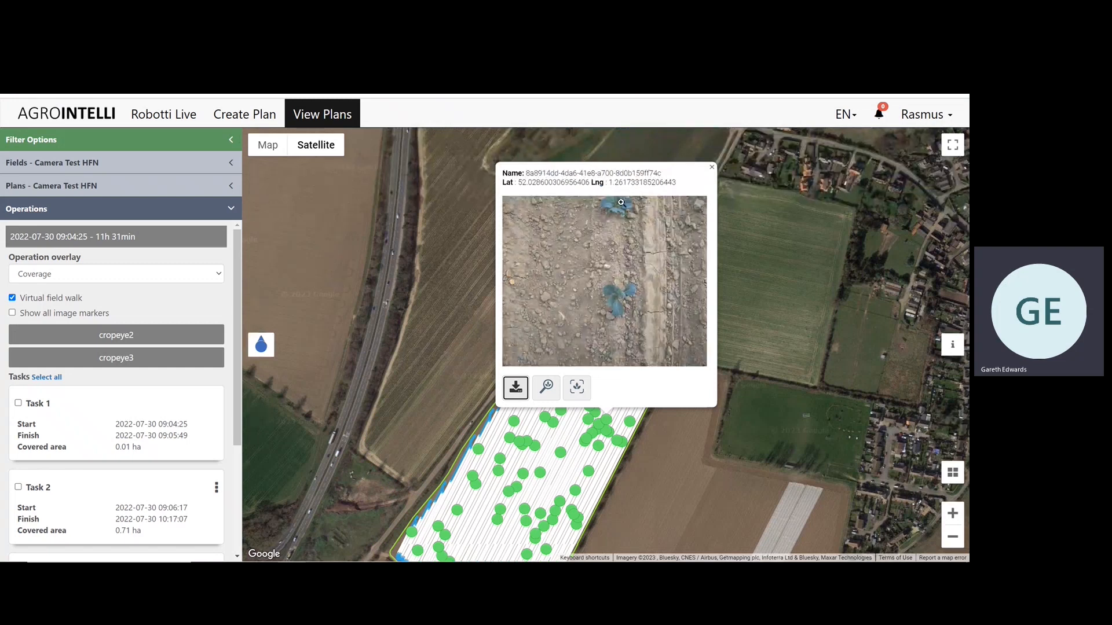
click(614, 284)
click(615, 286)
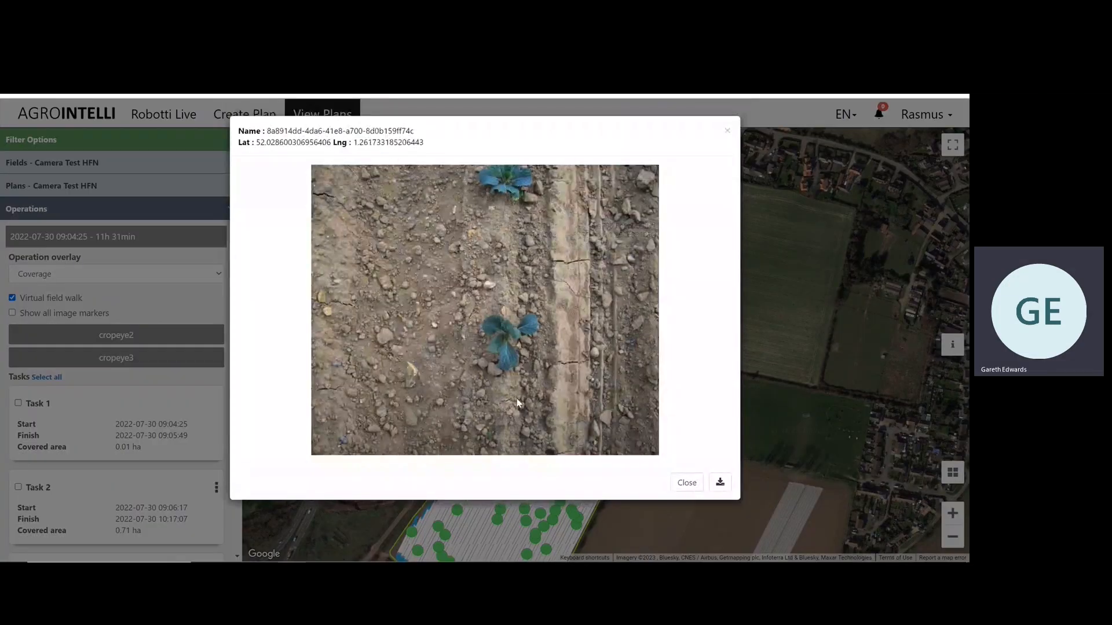
click(687, 483)
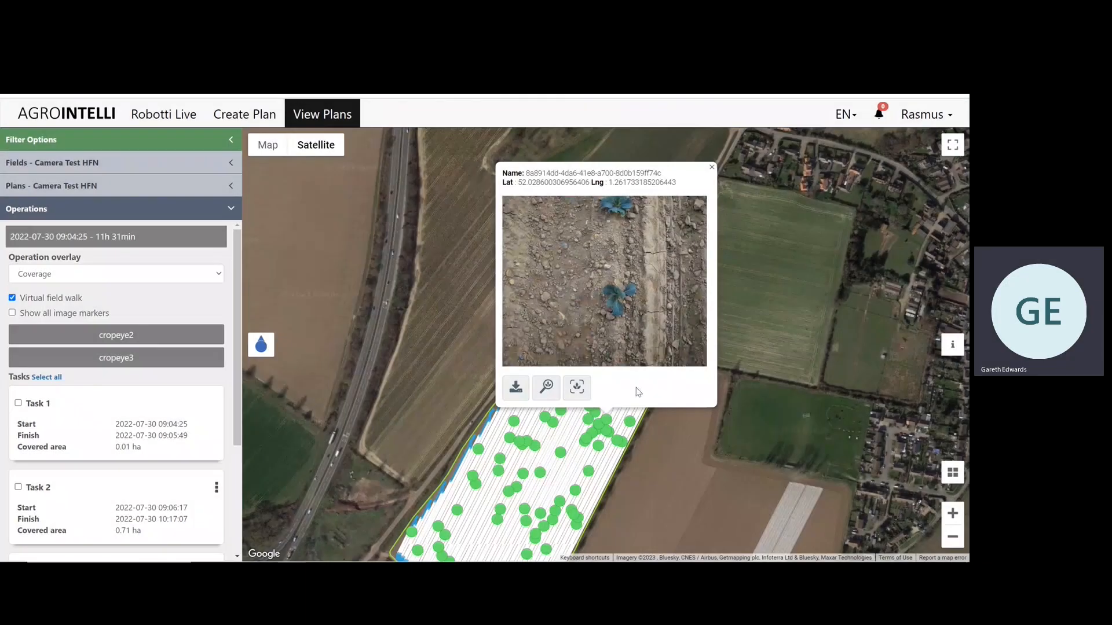
Start and confirm image enhancement for the open crop image, check its job in the notifications, and close the image.
click(553, 392)
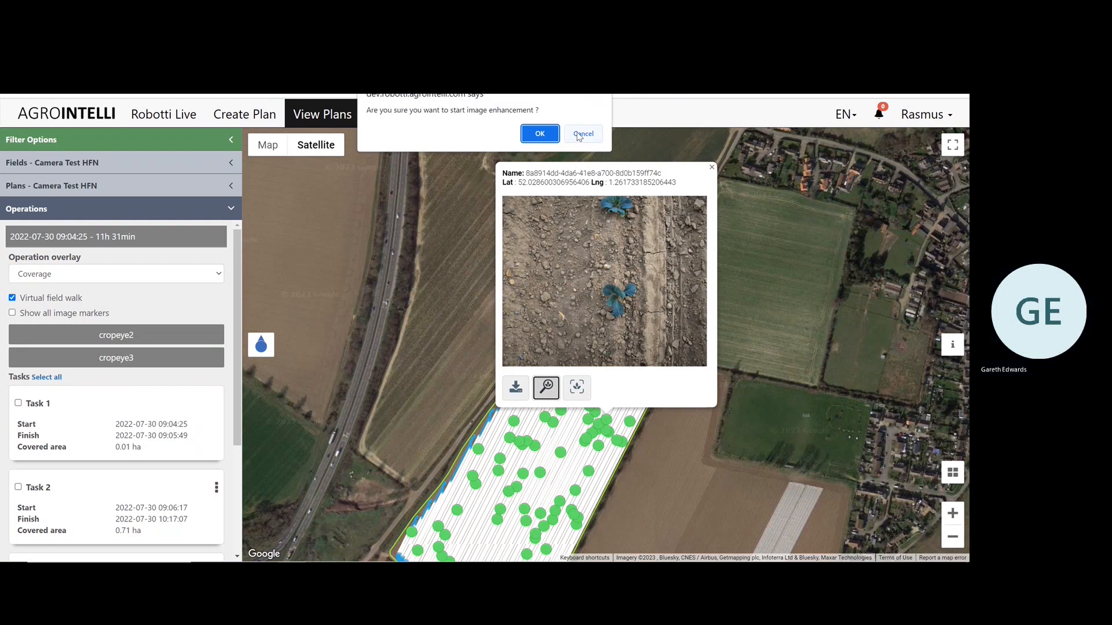
click(541, 134)
click(618, 231)
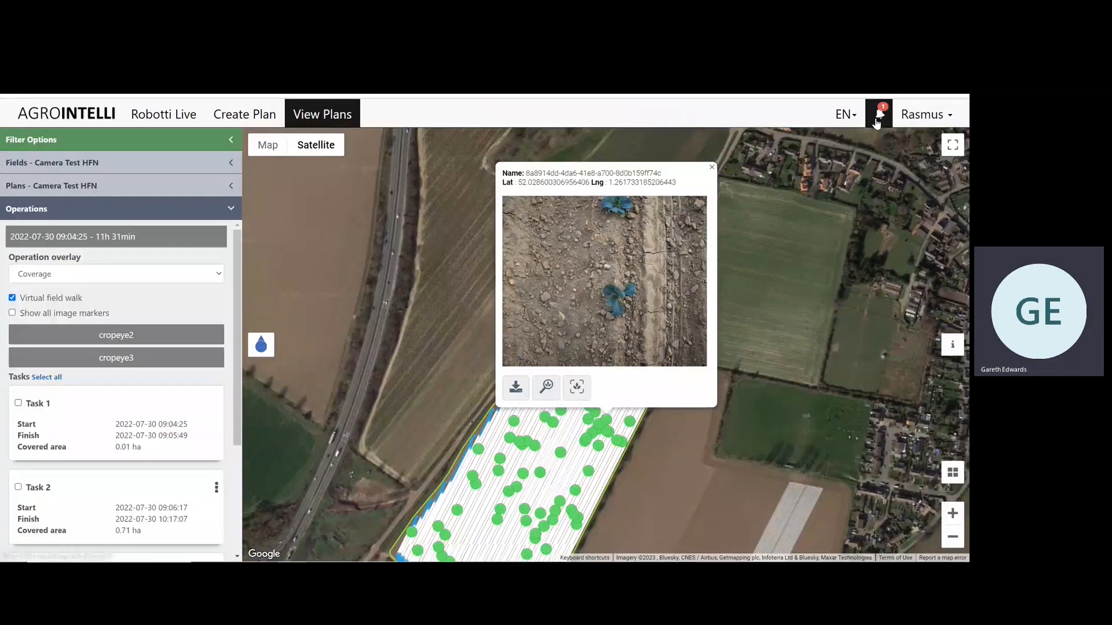
click(877, 122)
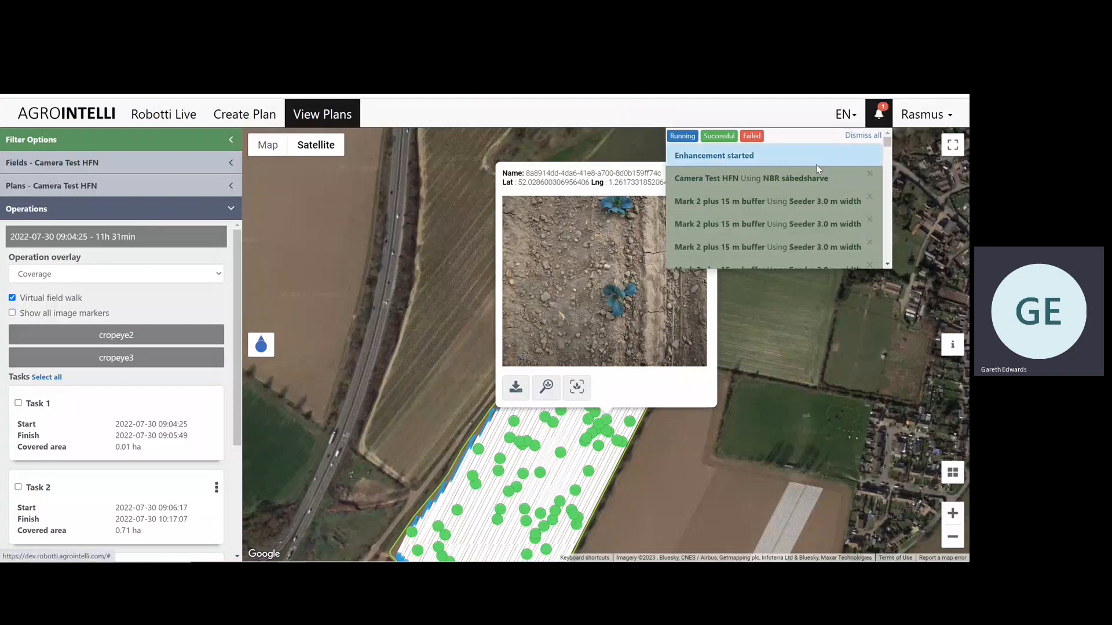
click(884, 116)
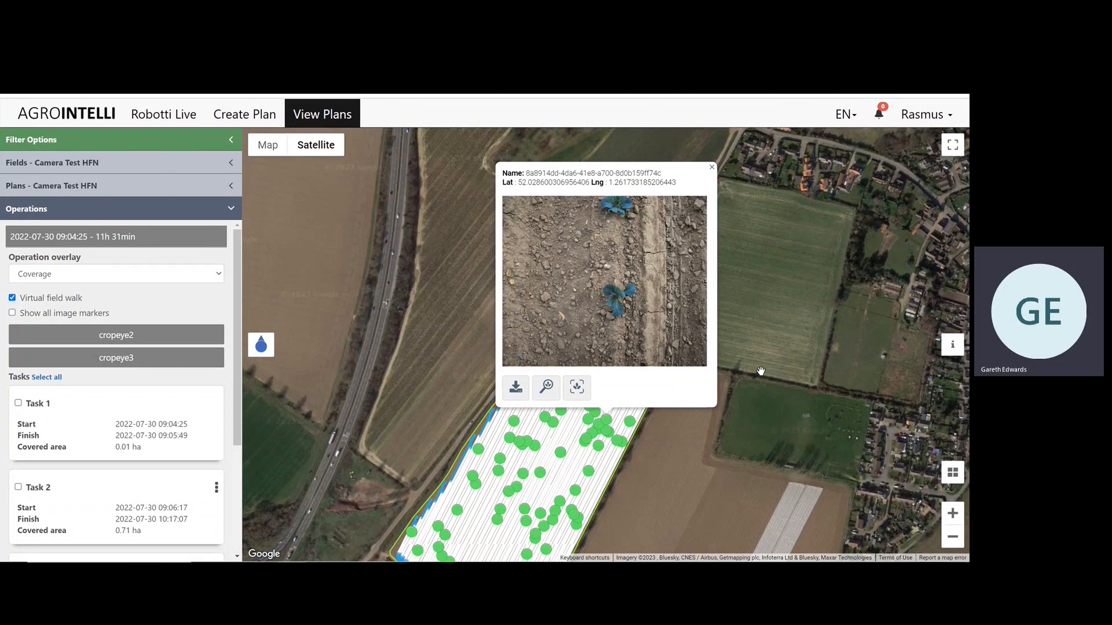
click(712, 167)
Bring up the request to enhance all of Task 2's images, and cancel it at the confirmation.
scroll(230, 457, down, 2)
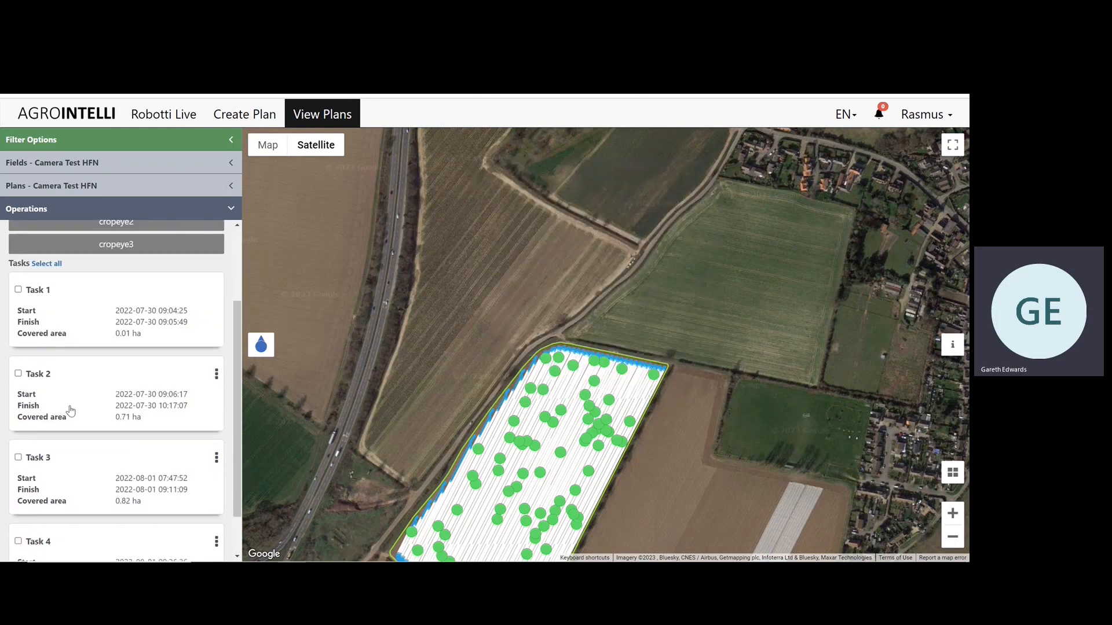
scroll(155, 408, down, 1)
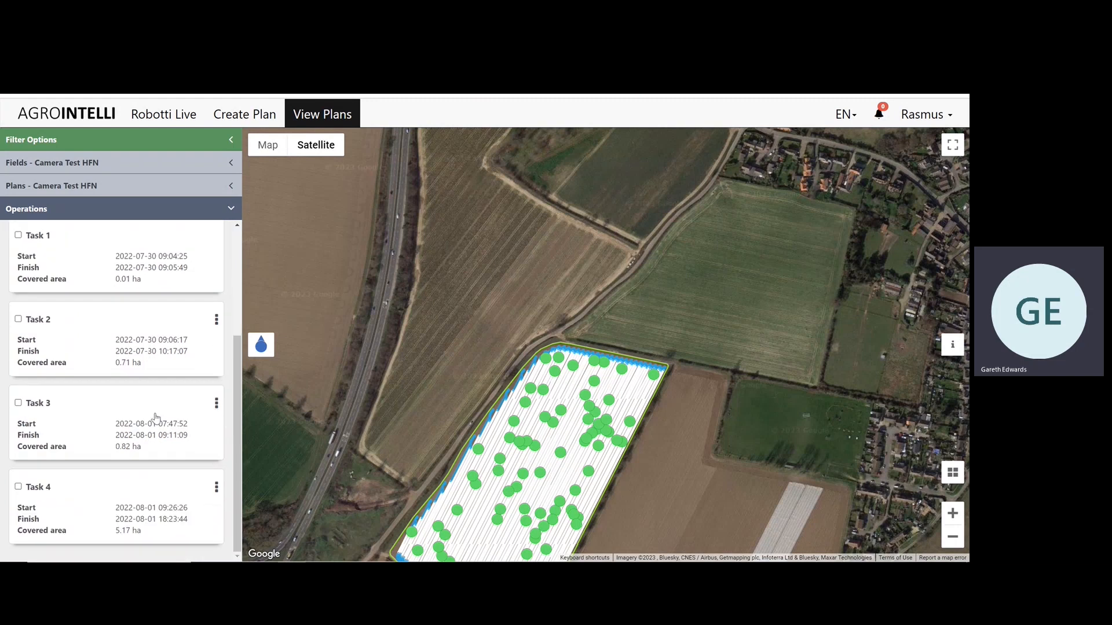
drag(411, 409, 447, 288)
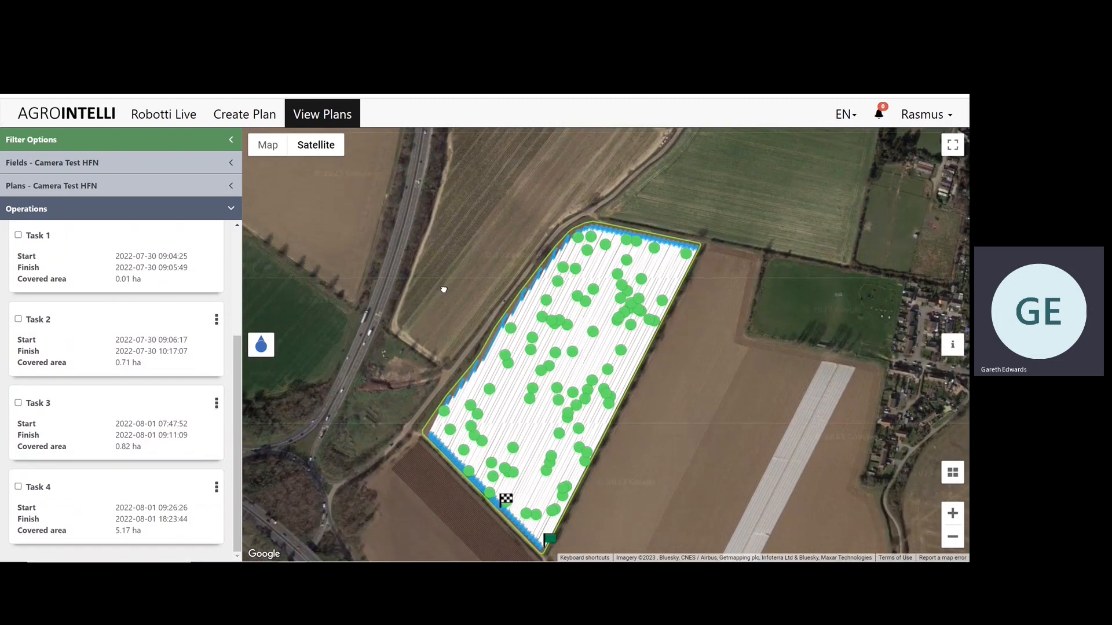
click(217, 321)
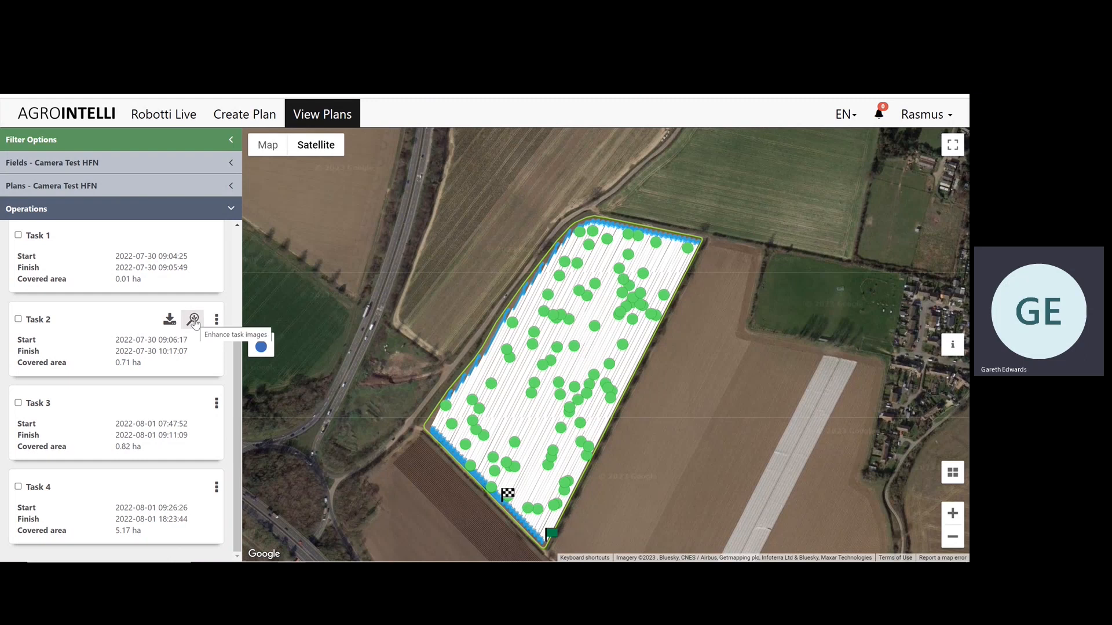
click(193, 319)
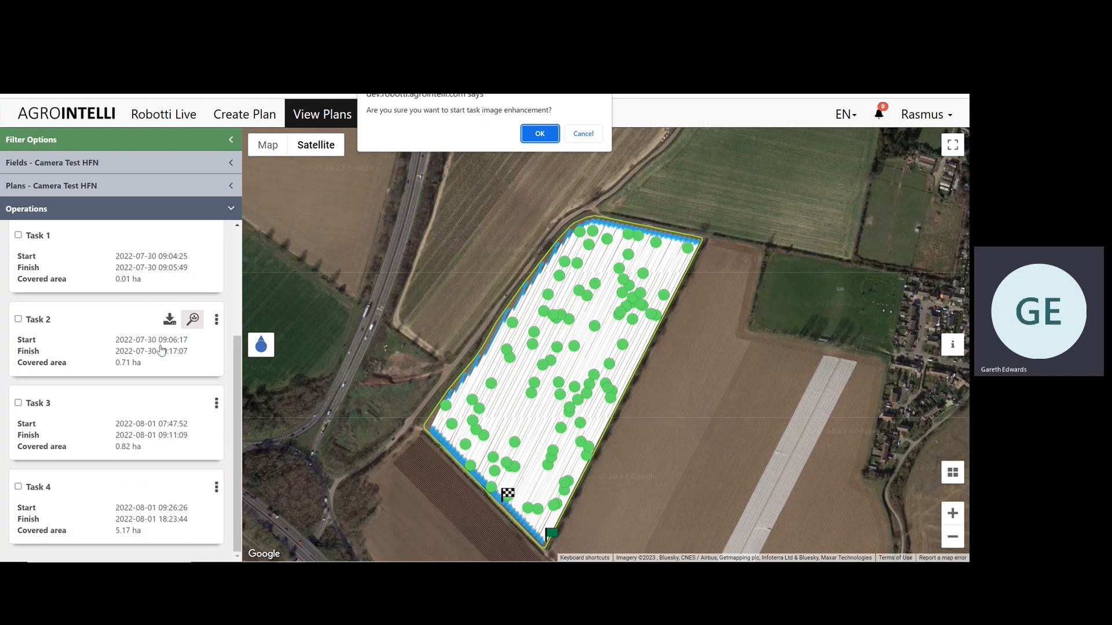
click(585, 135)
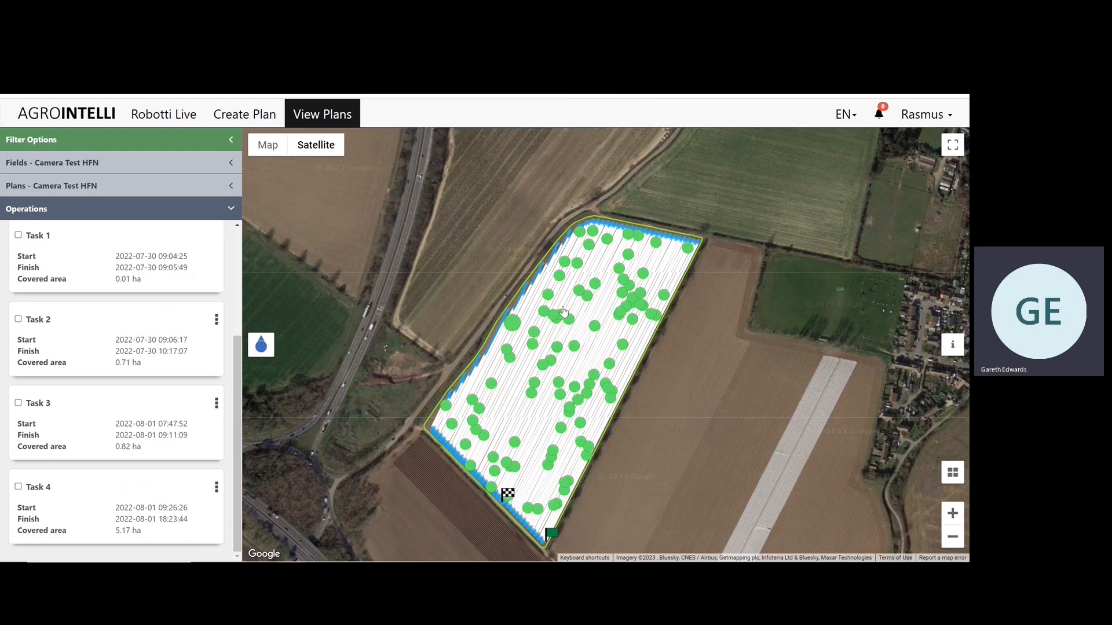
Reopen the crop image from the northeastern marker cluster, show its image enhancement, and examine the plant detections in the enlarged view.
click(642, 296)
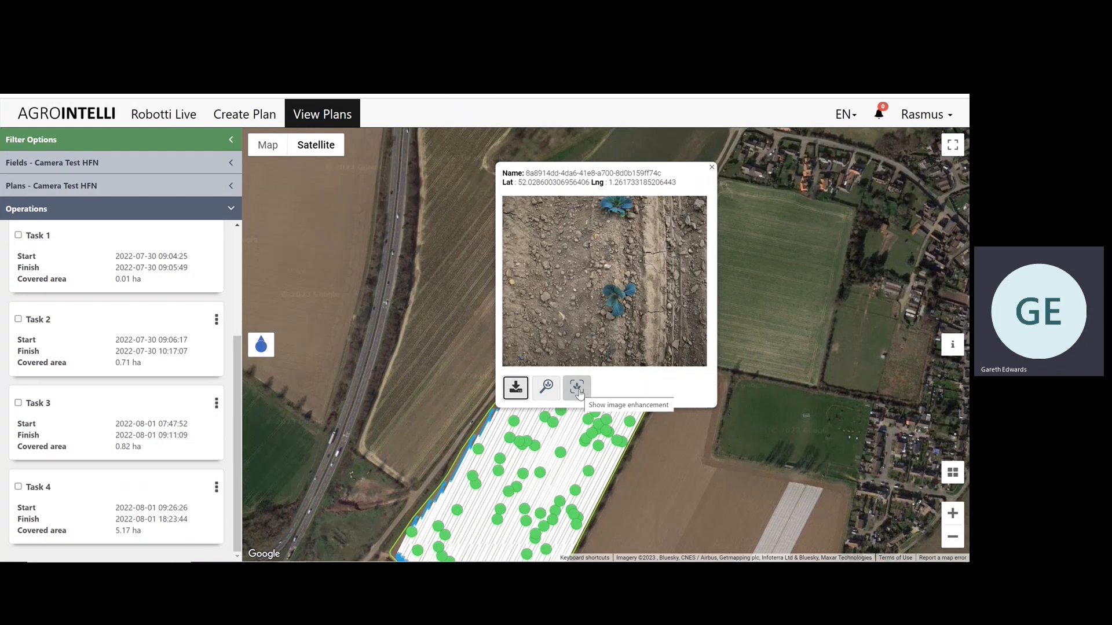
click(578, 392)
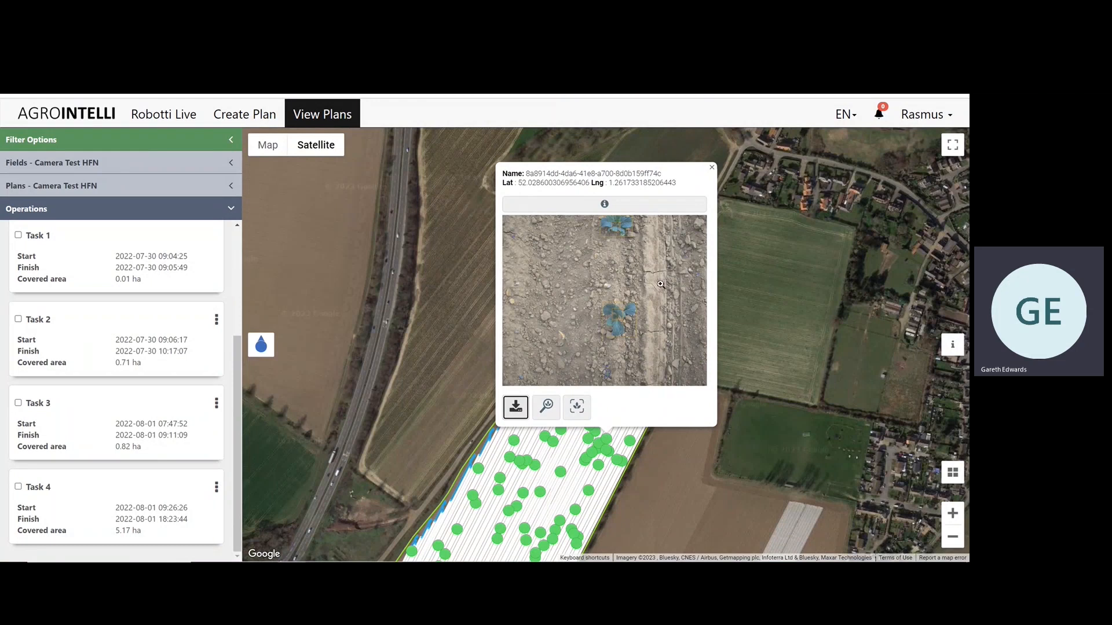
click(619, 276)
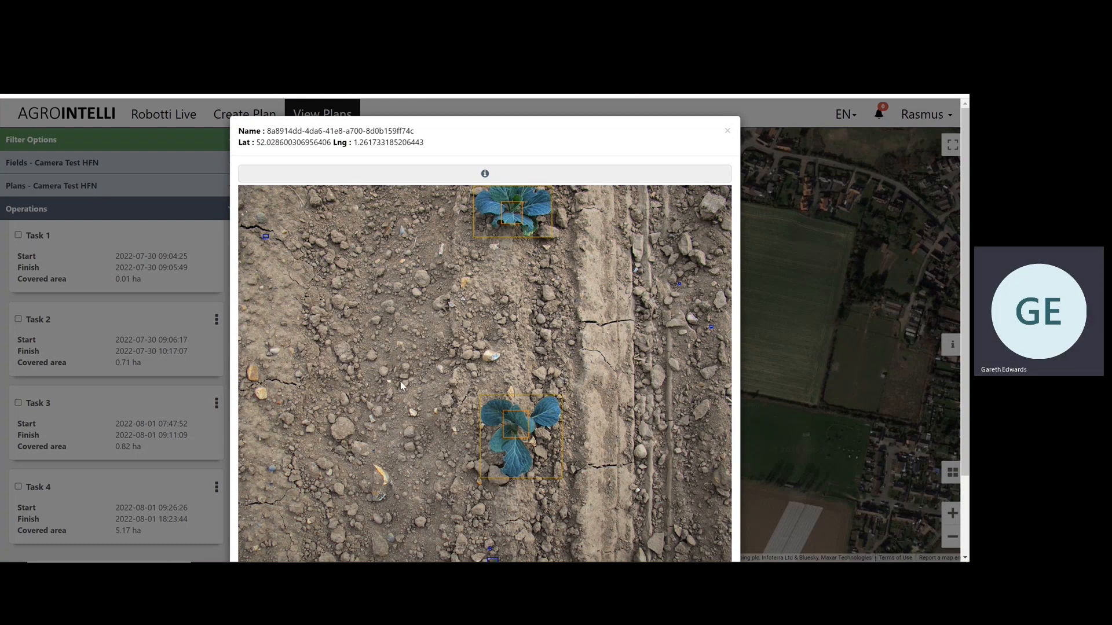
scroll(404, 393, down, 2)
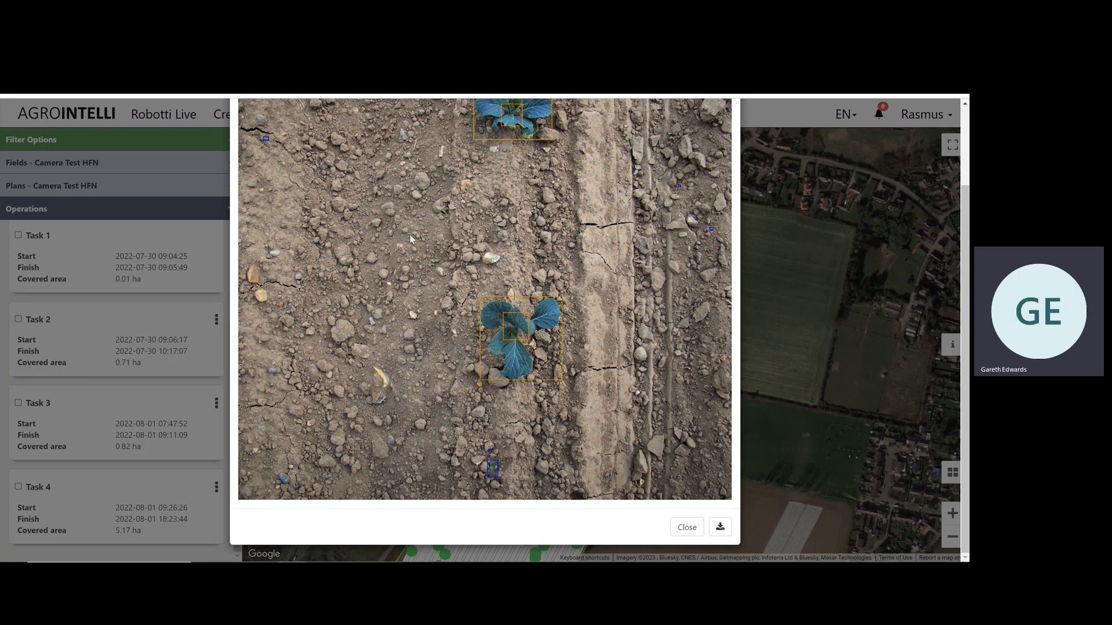
scroll(409, 288, up, 2)
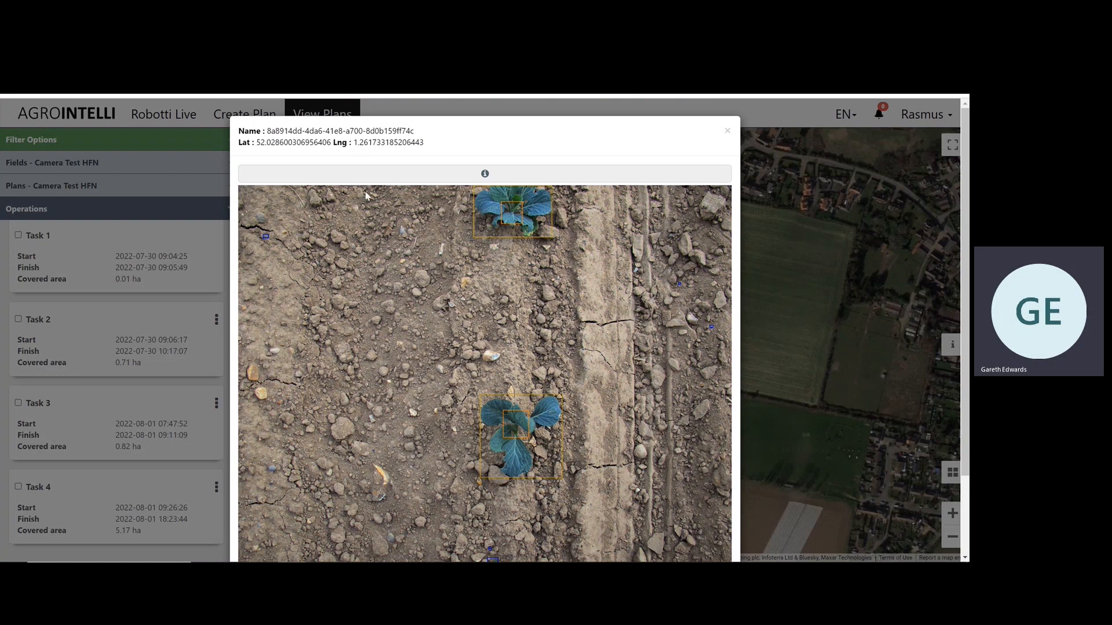
Display the enhanced image's plant density and coverage table, review it, and close the image.
click(542, 180)
scroll(547, 440, down, 3)
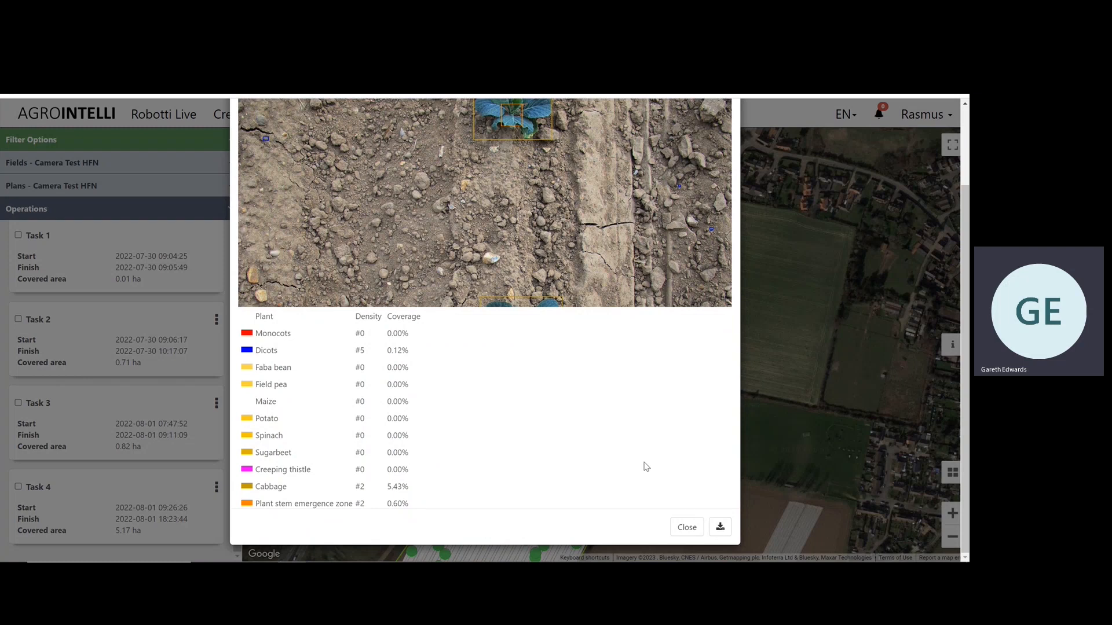
click(687, 528)
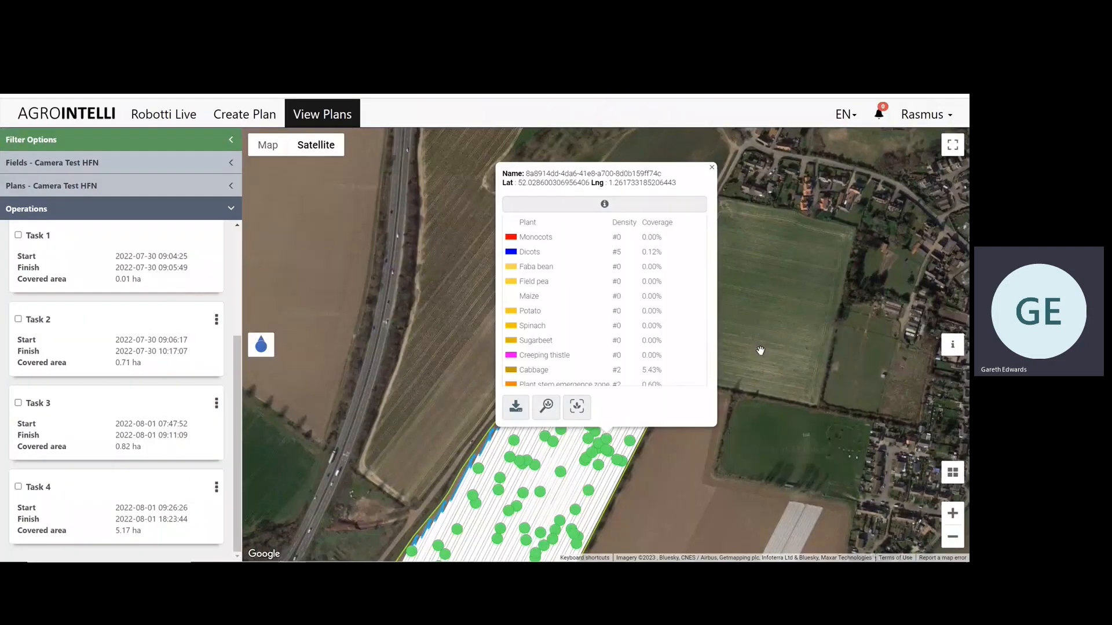
click(714, 167)
Set the operation overlay to Brassica oleracea - Coverage and turn off the virtual field walk.
scroll(179, 370, up, 2)
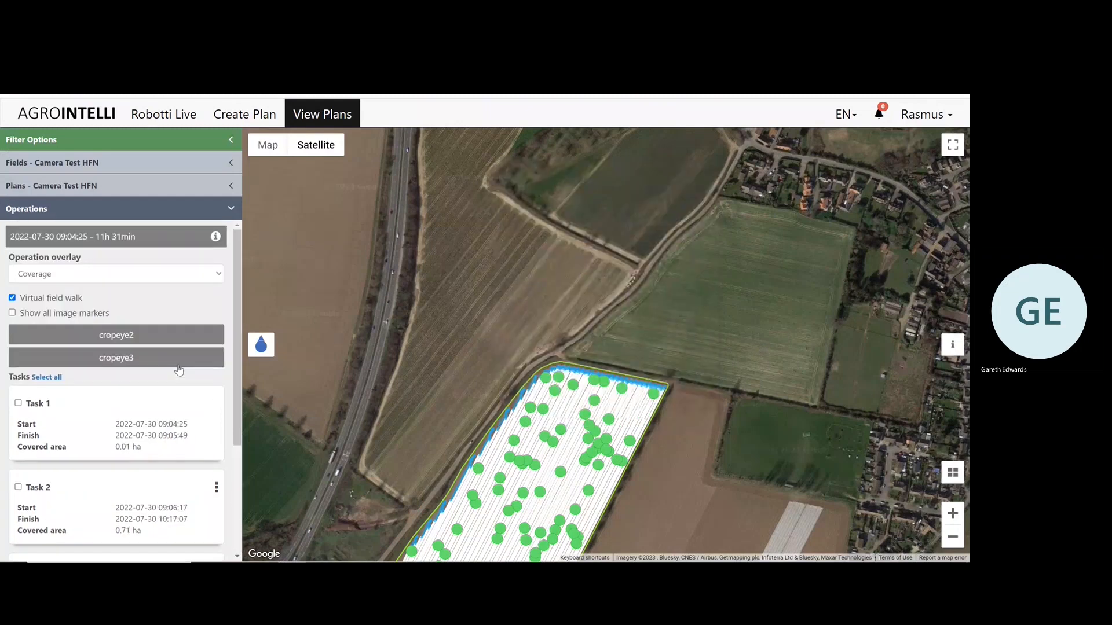
drag(439, 384, 534, 217)
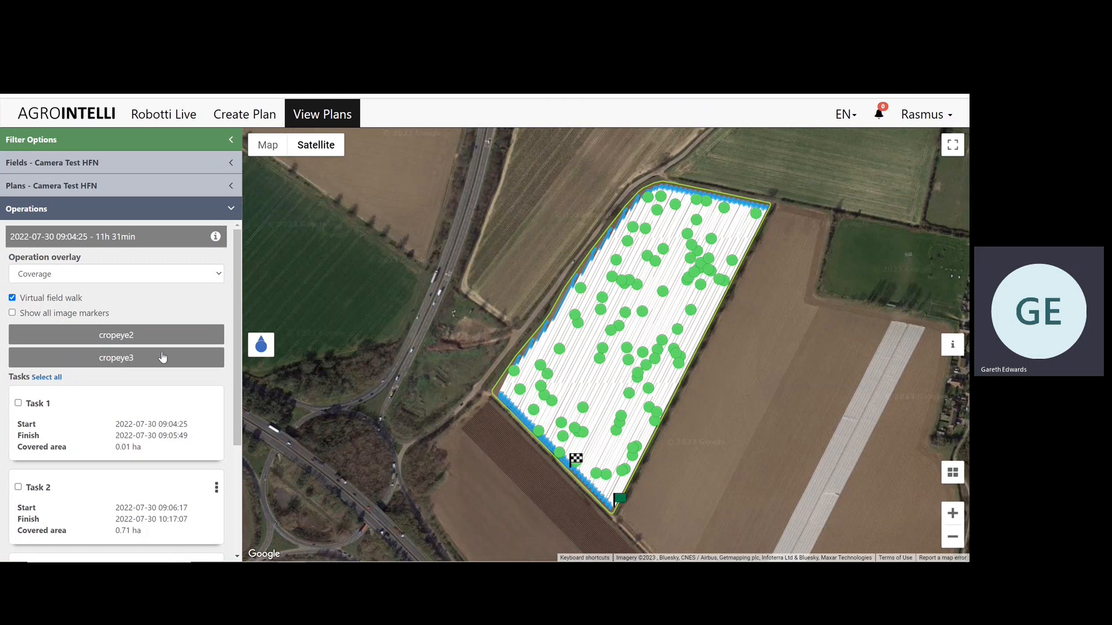
click(202, 276)
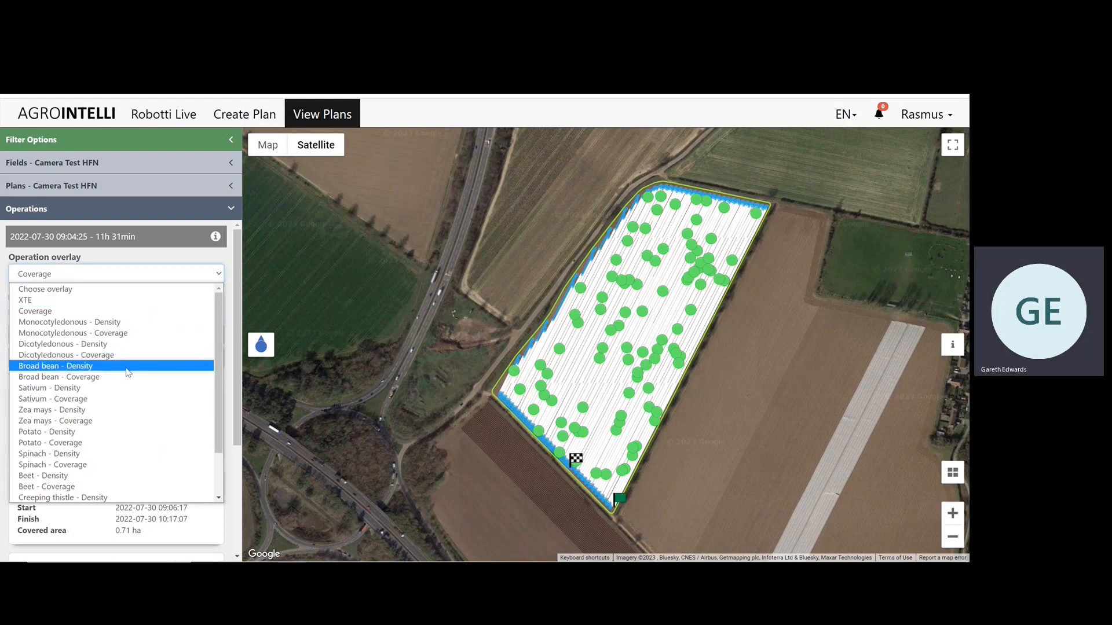
scroll(110, 382, down, 2)
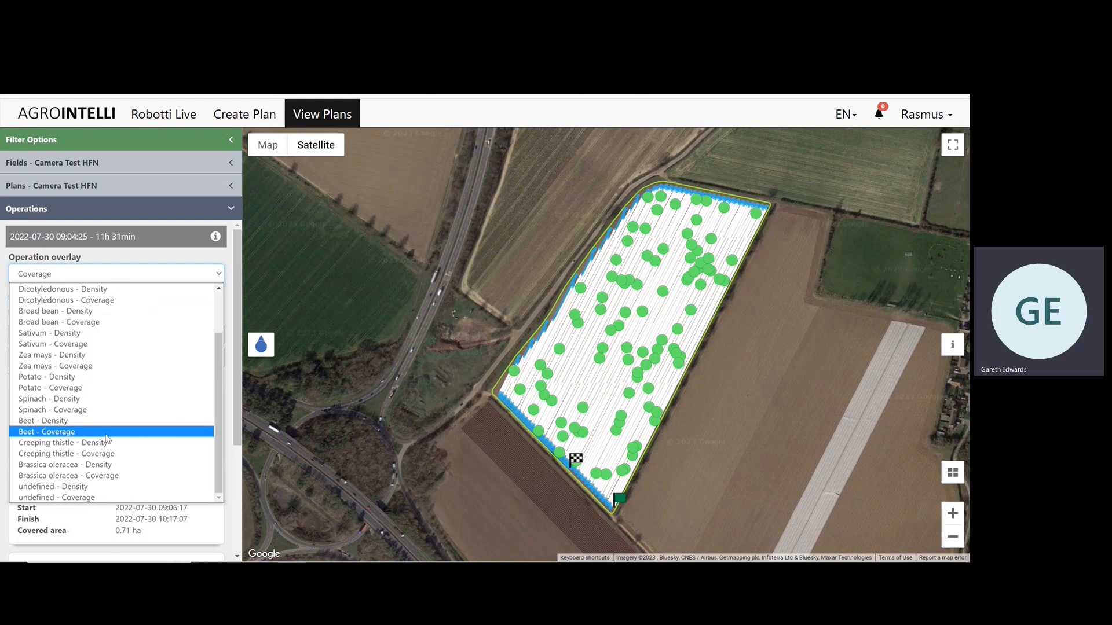
click(104, 477)
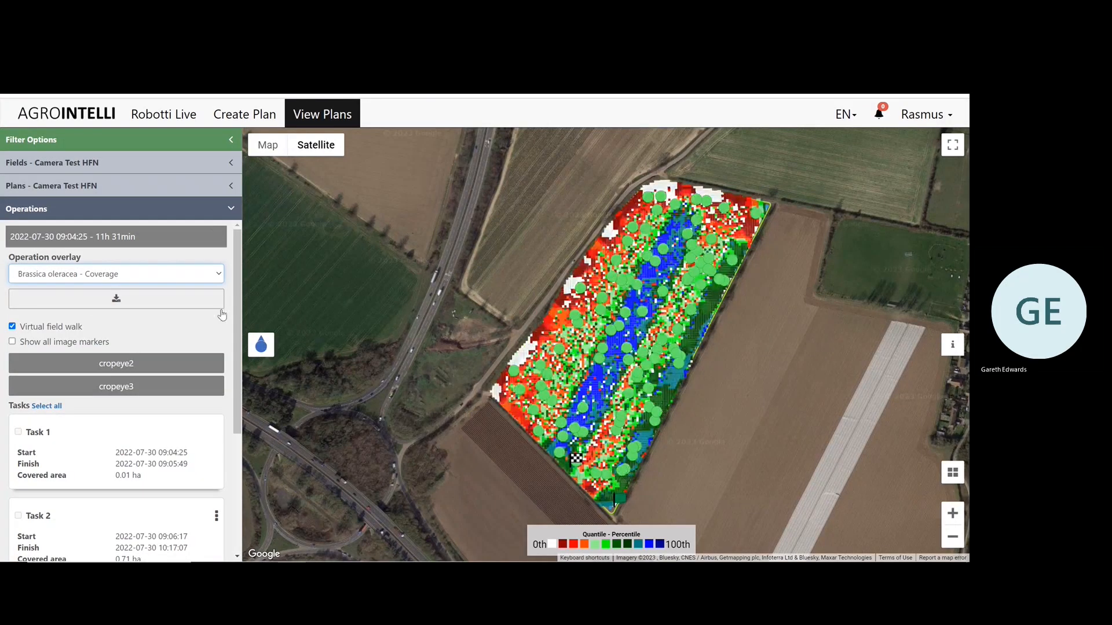
click(12, 326)
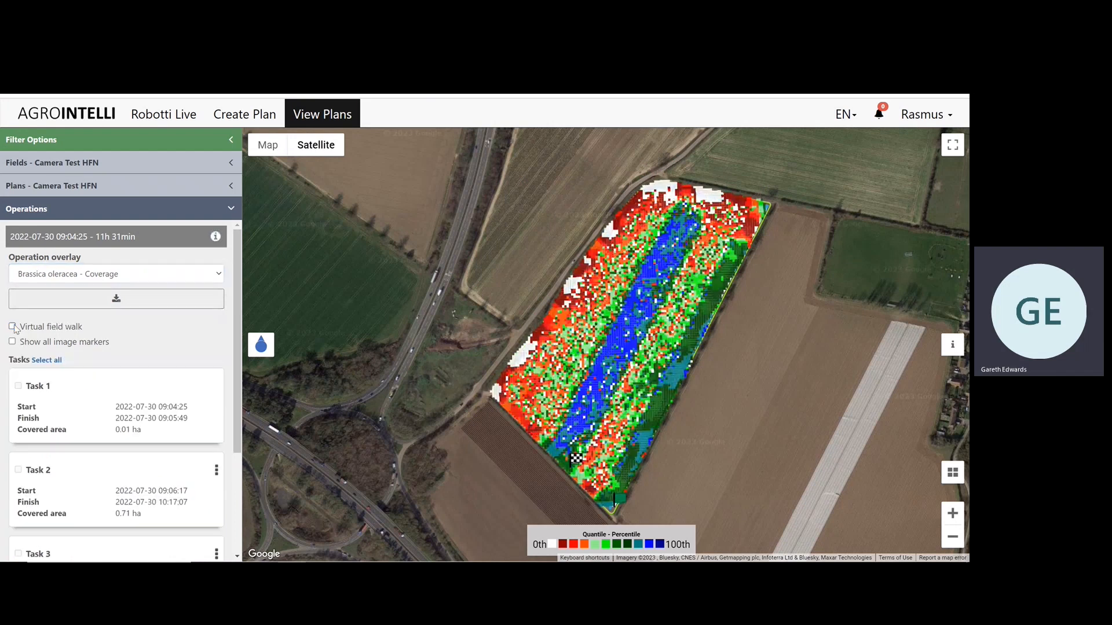
Examine the Brassica oleracea coverage heatmap against its percentile legend, including the coverage value at a point in the field.
drag(730, 351, 687, 351)
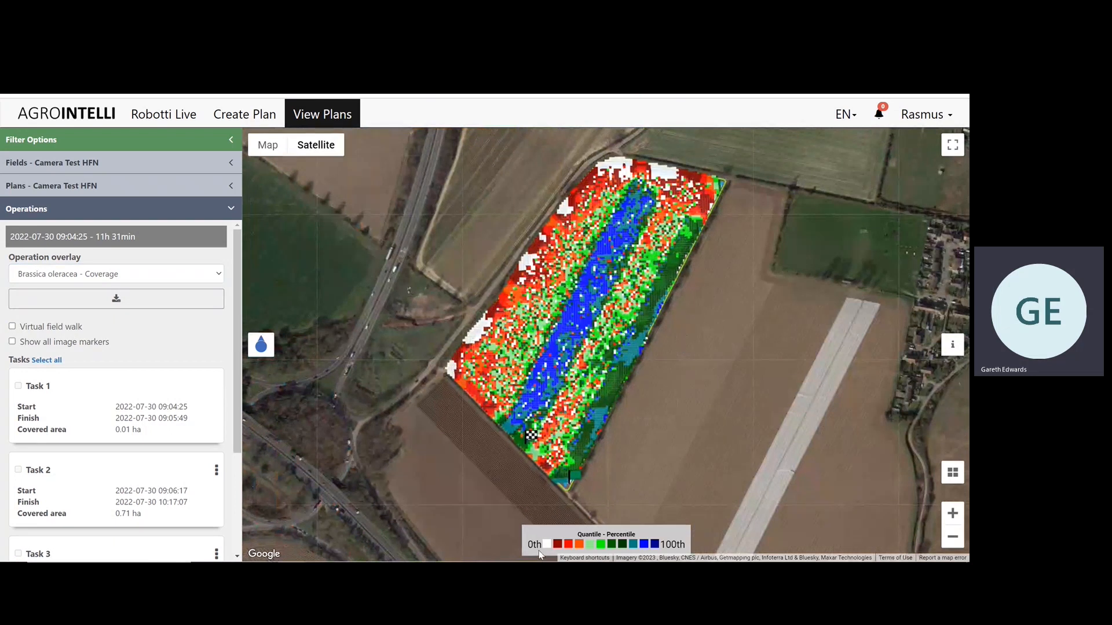
mouse_move(546, 550)
click(574, 328)
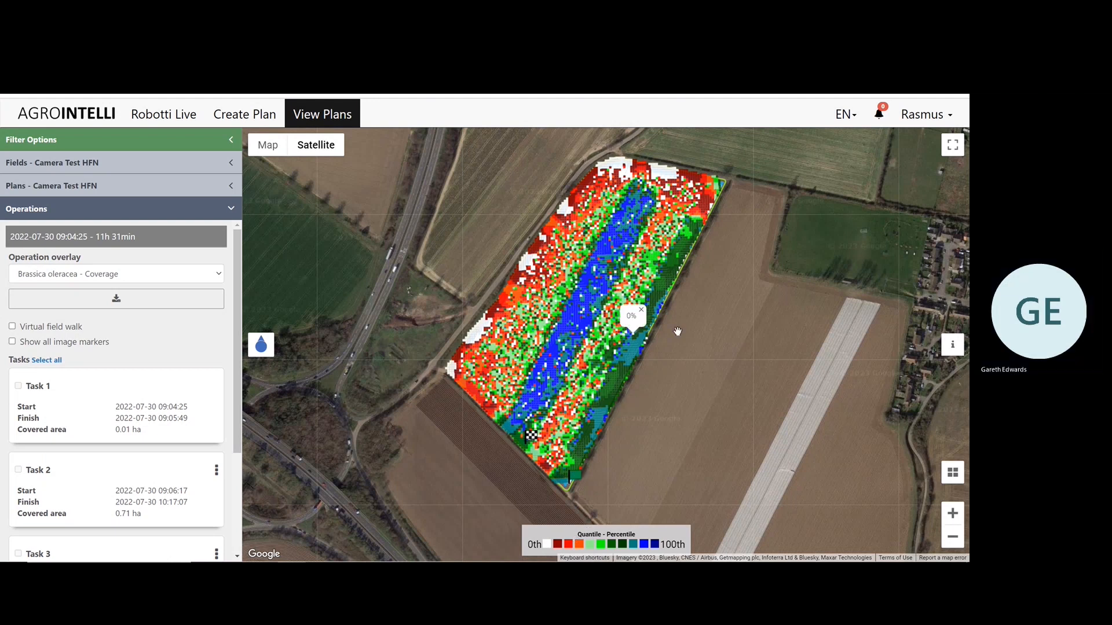
scroll(677, 331, up, 2)
drag(650, 351, 686, 337)
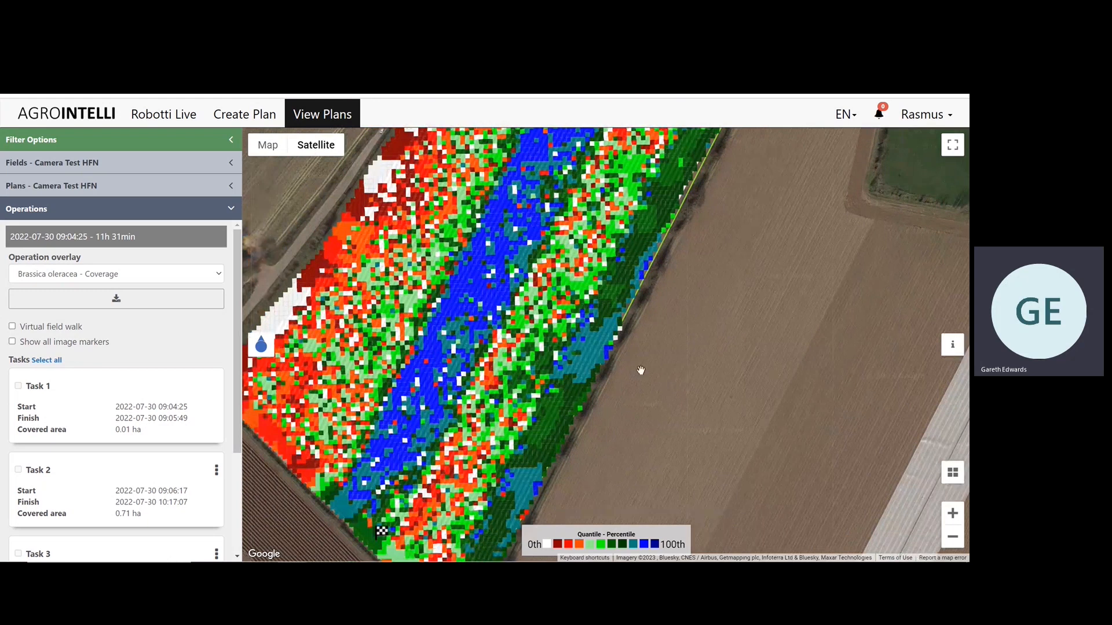
Inspect coverage values across the southern half of the field and compare the blue band with the green eastern edge.
drag(650, 384, 697, 382)
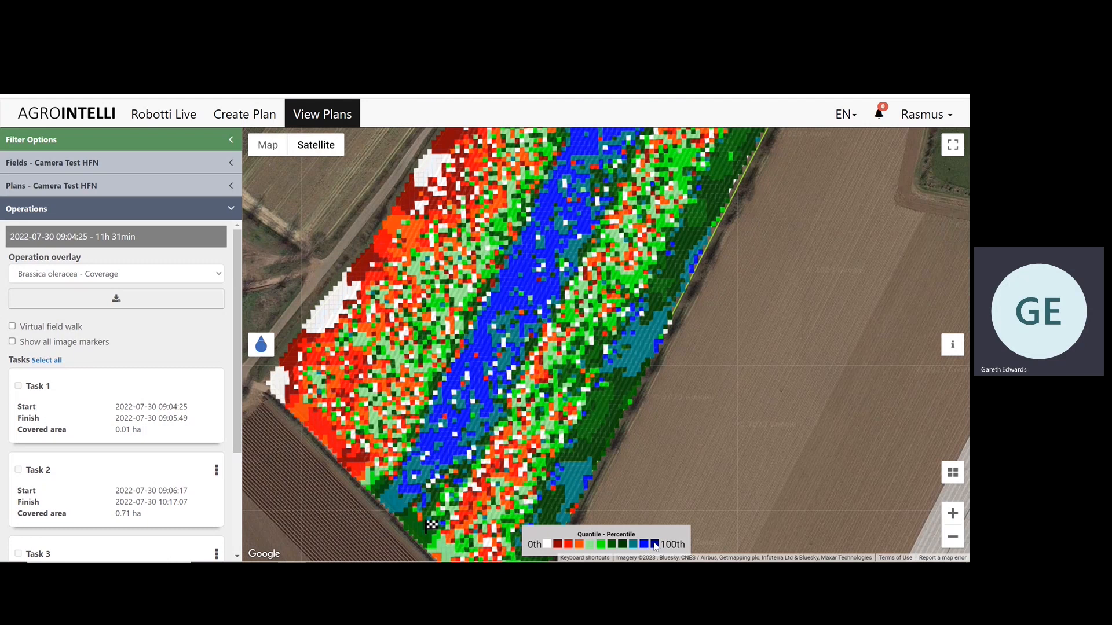
drag(670, 458, 693, 407)
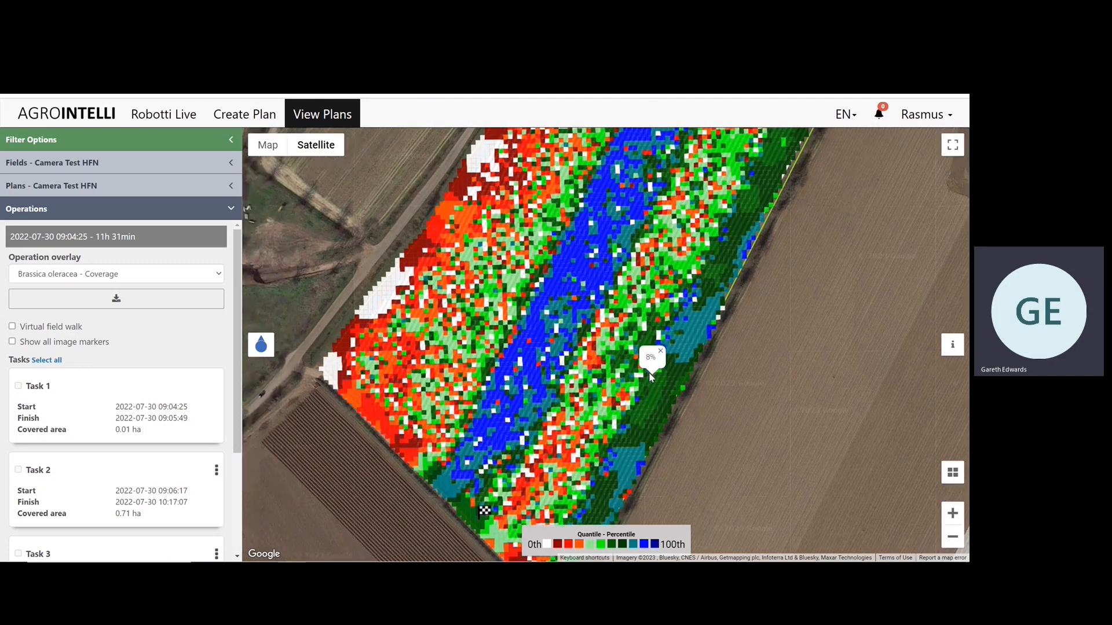
mouse_move(649, 396)
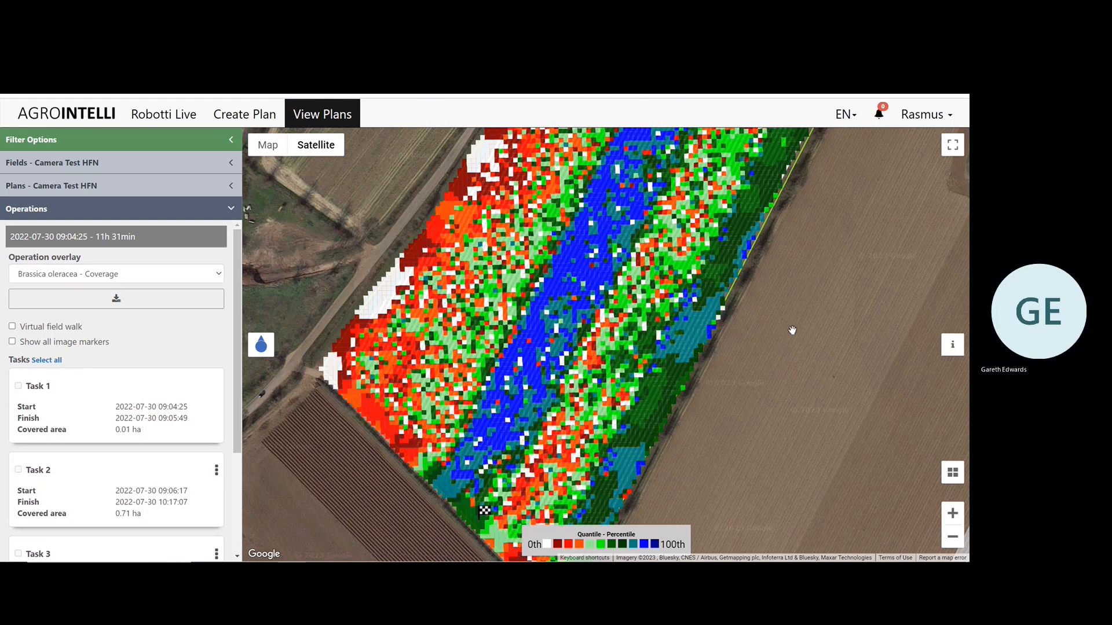
drag(809, 340, 781, 416)
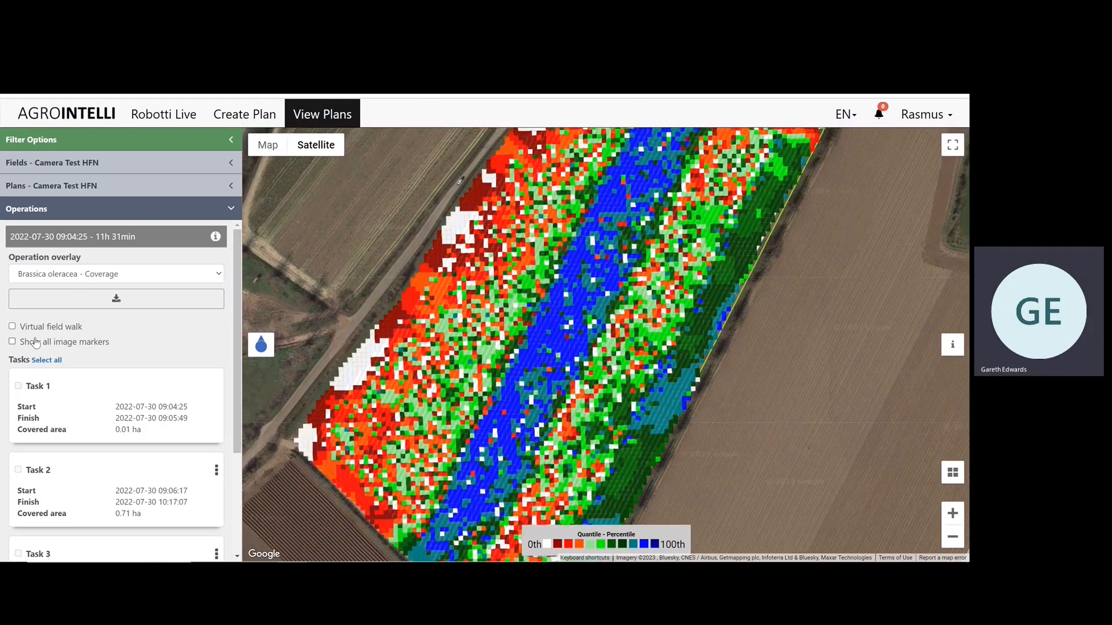
Turn on the virtual field walk and select the cropeye2 and cropeye3 cameras.
click(12, 327)
click(147, 363)
click(143, 389)
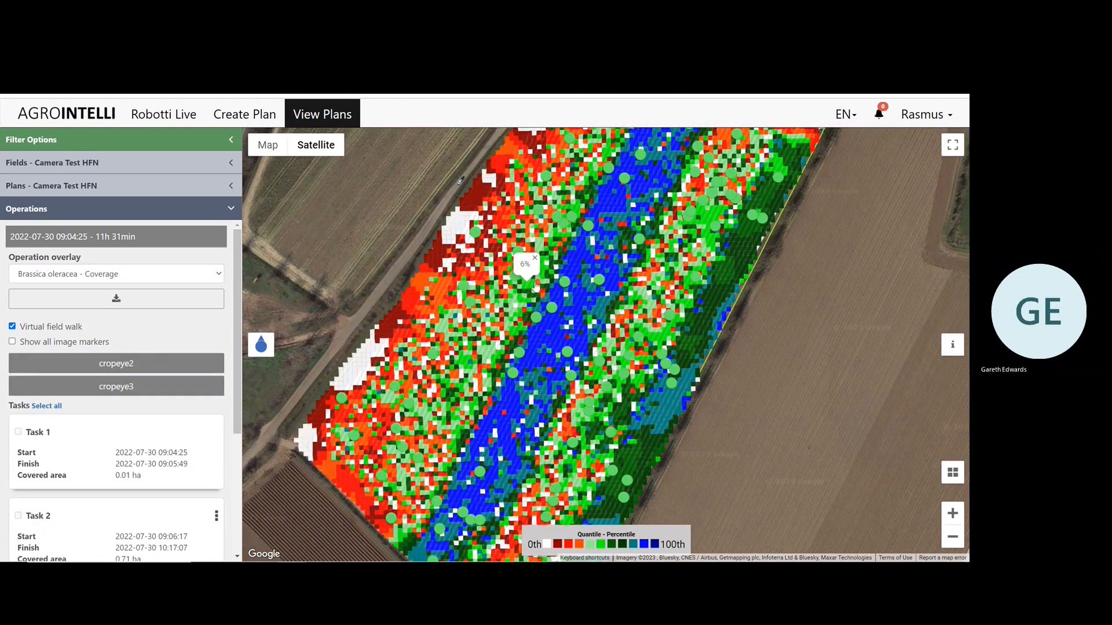
View crop images from the blue central band and the red northern end of the heatmap, closing each one.
mouse_move(554, 313)
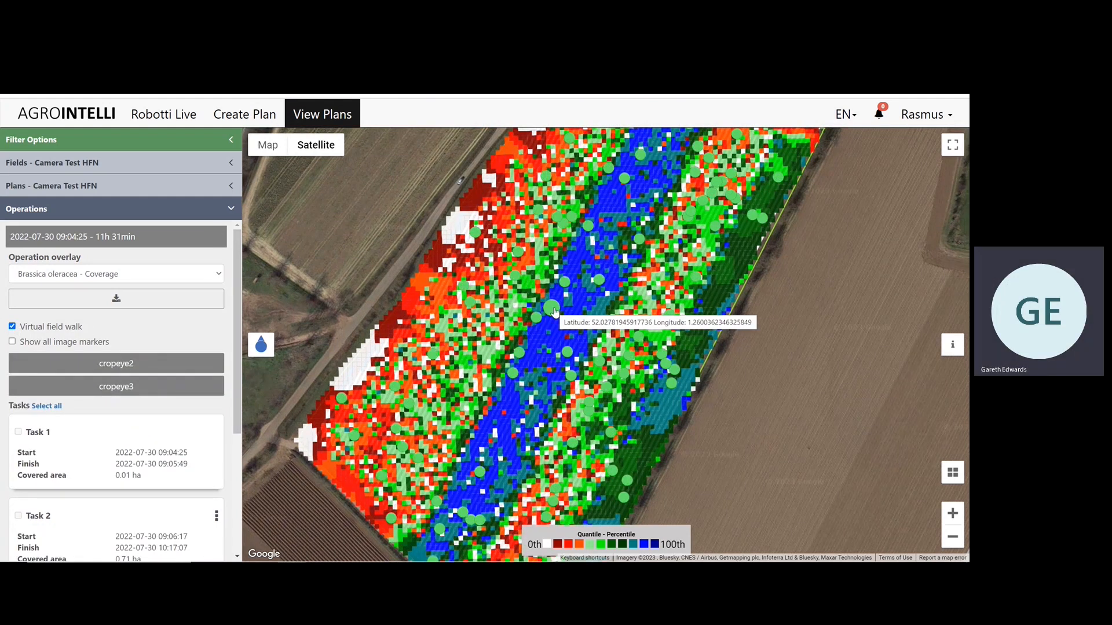
click(555, 313)
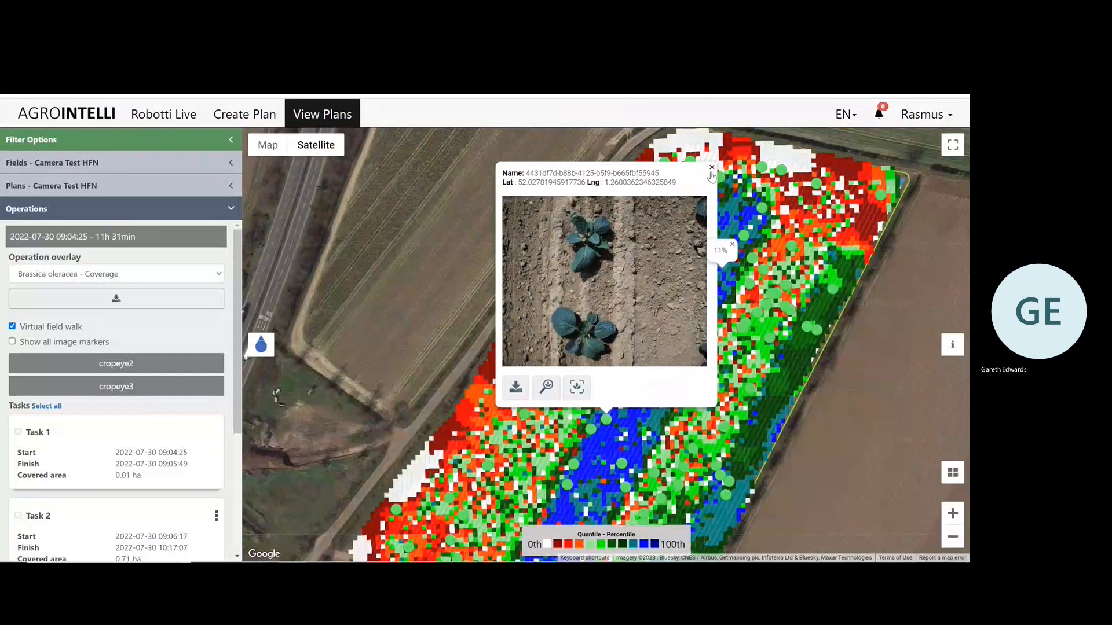
click(711, 167)
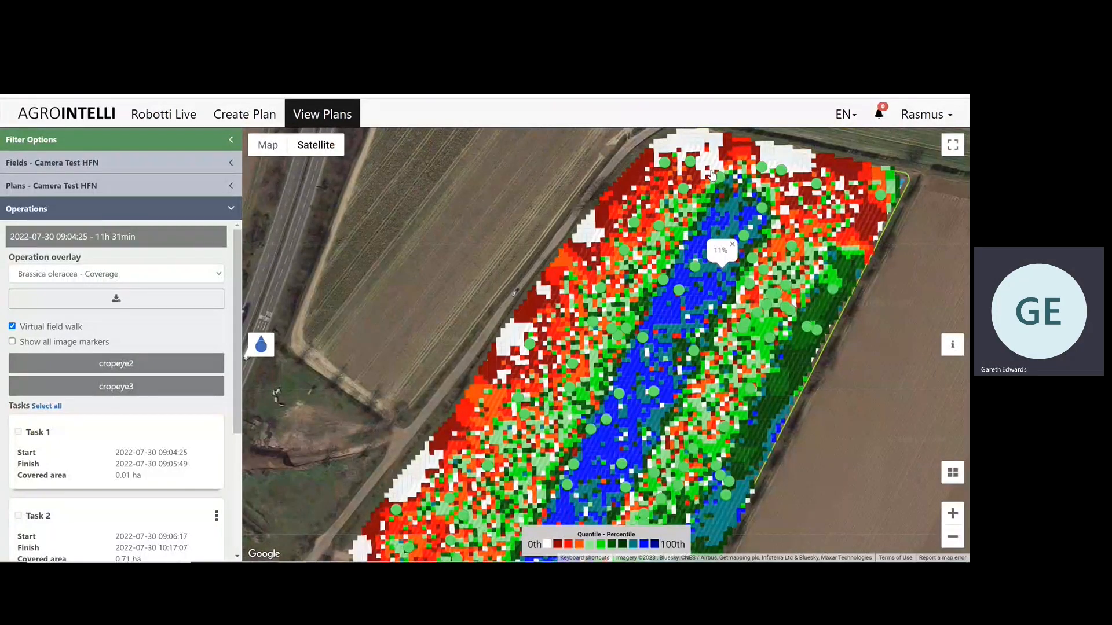
click(883, 199)
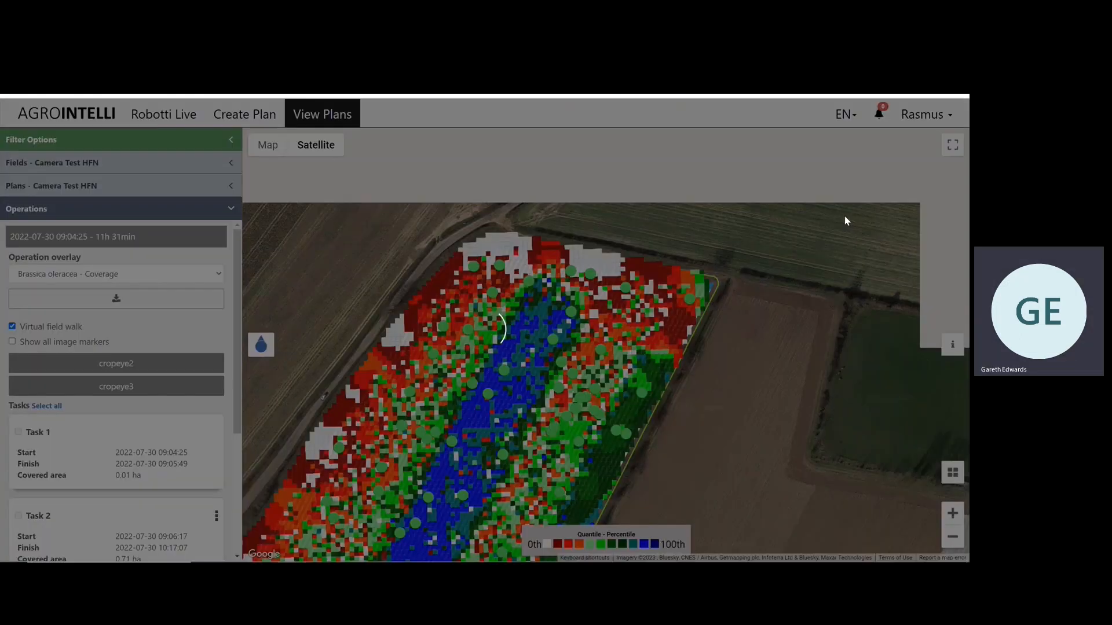
click(711, 176)
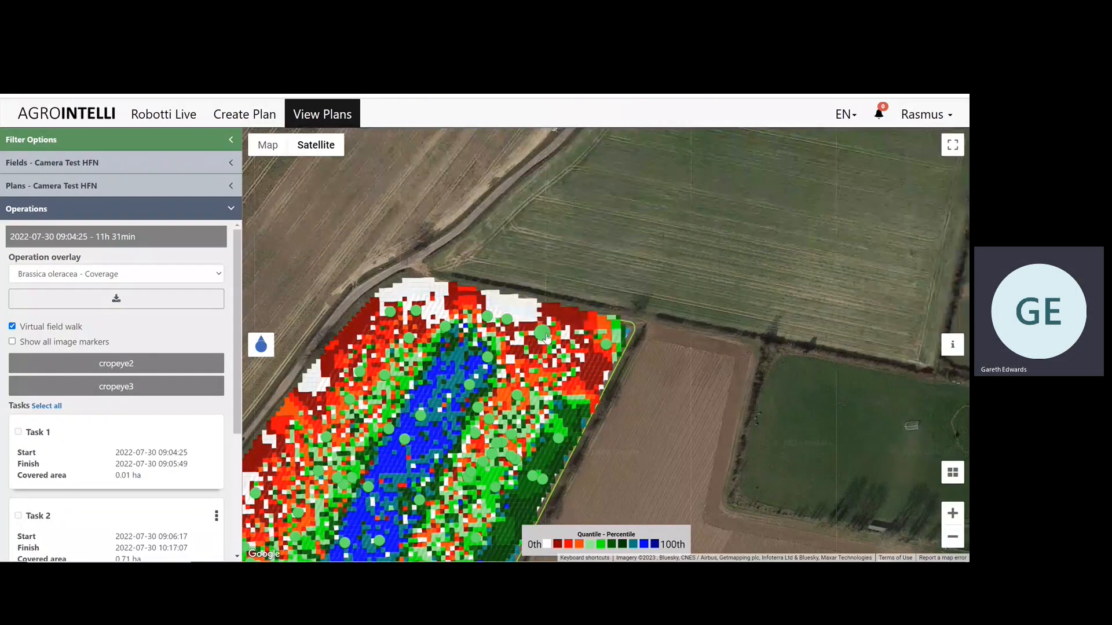
click(560, 337)
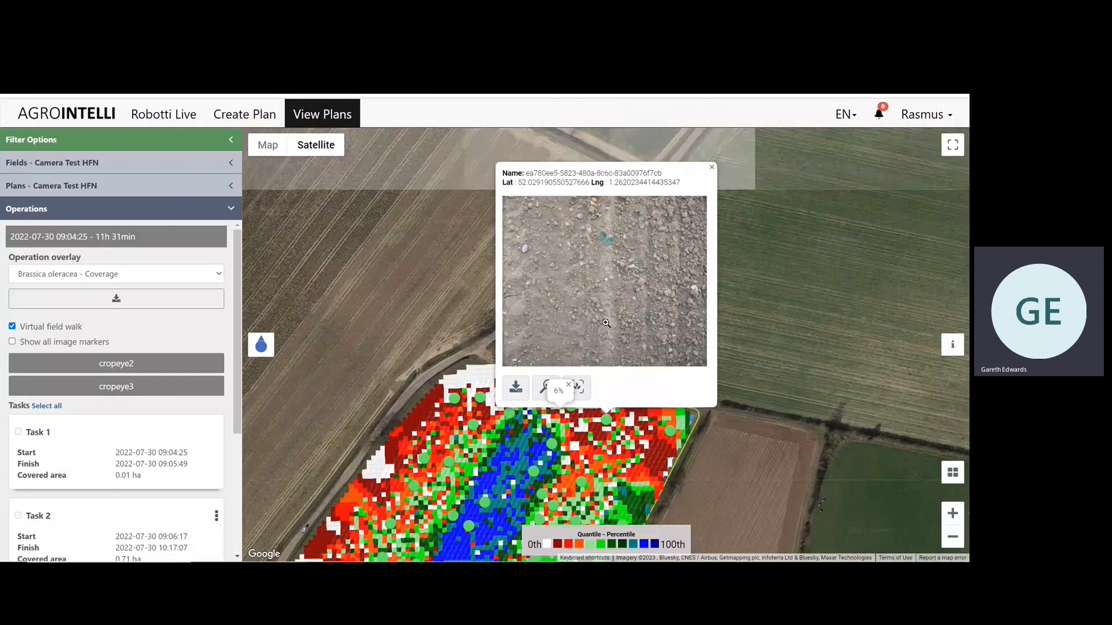
click(712, 168)
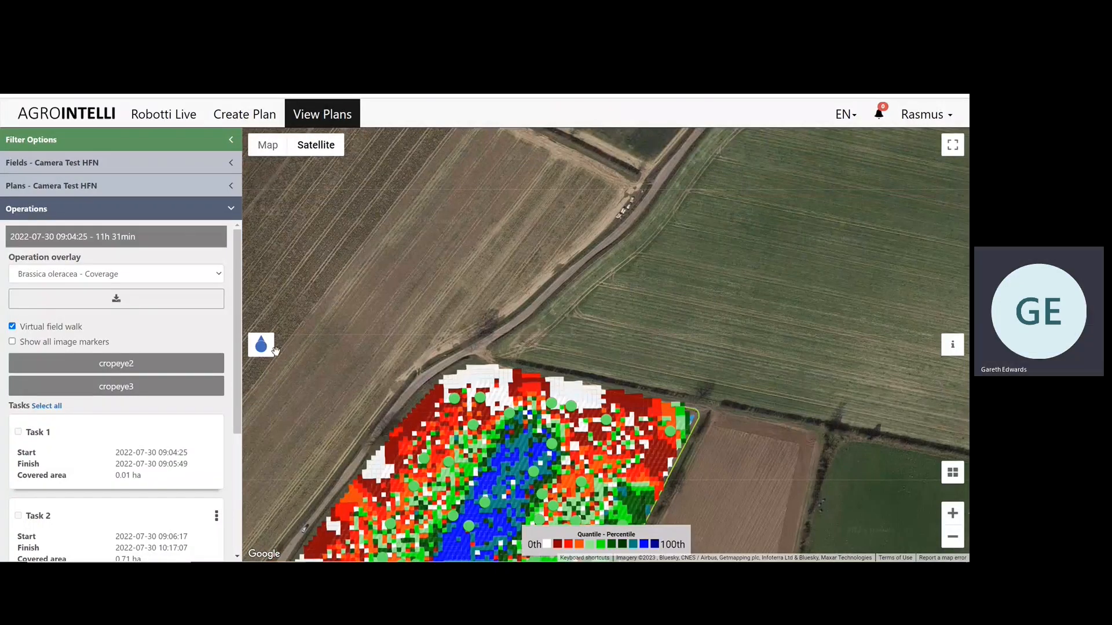
Set the operation overlay to Dicotyledonous - Coverage and bring the whole field into view.
click(218, 276)
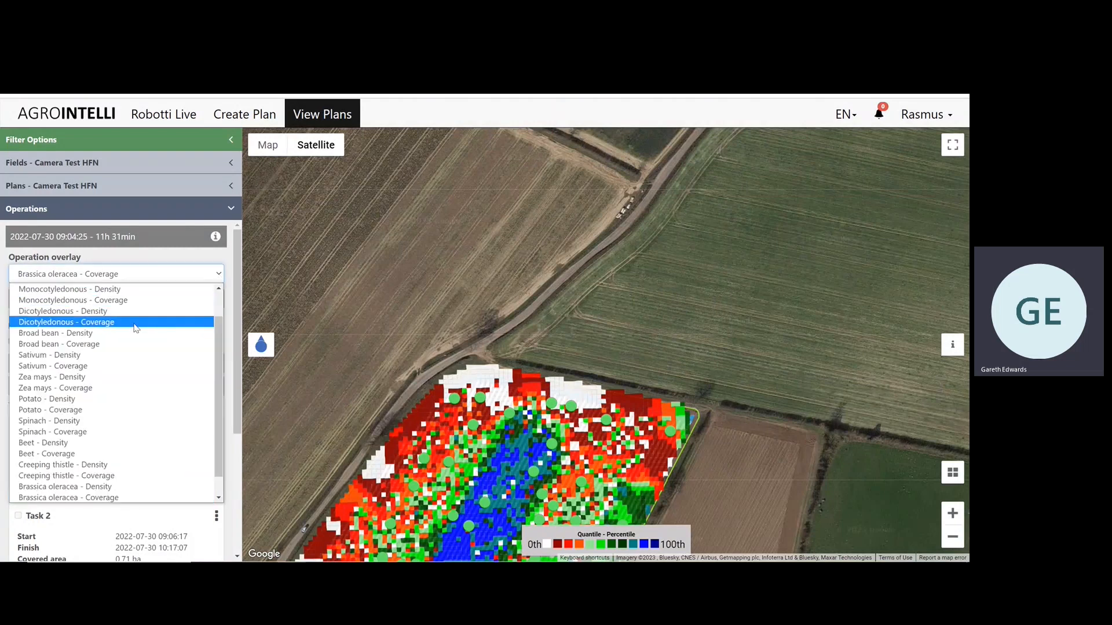
click(135, 328)
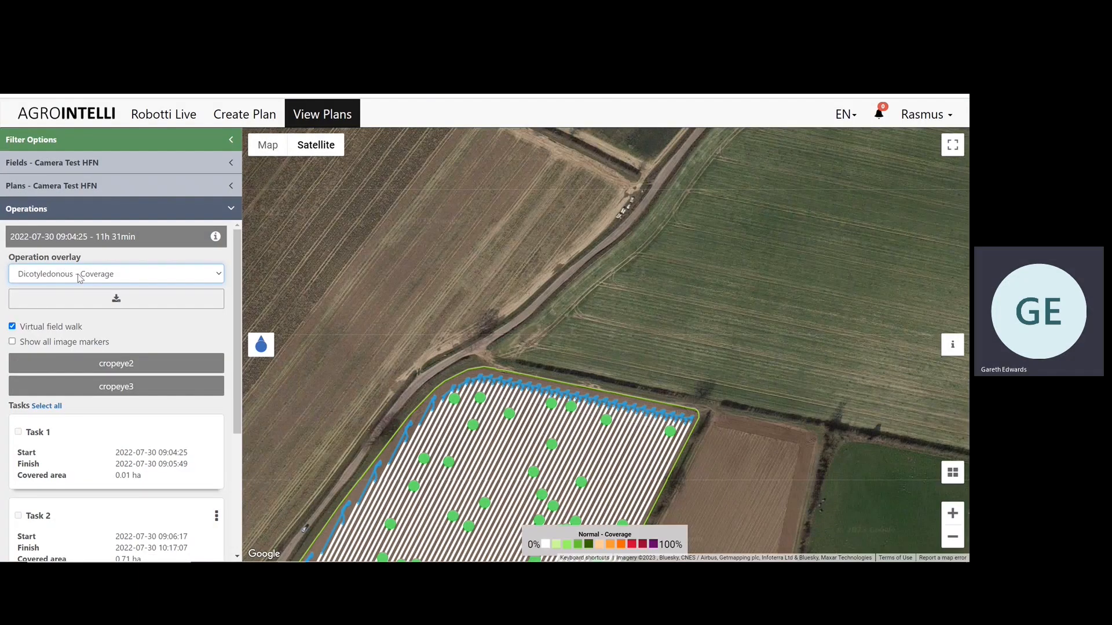
drag(724, 551, 841, 310)
scroll(807, 373, down, 1)
drag(805, 370, 755, 342)
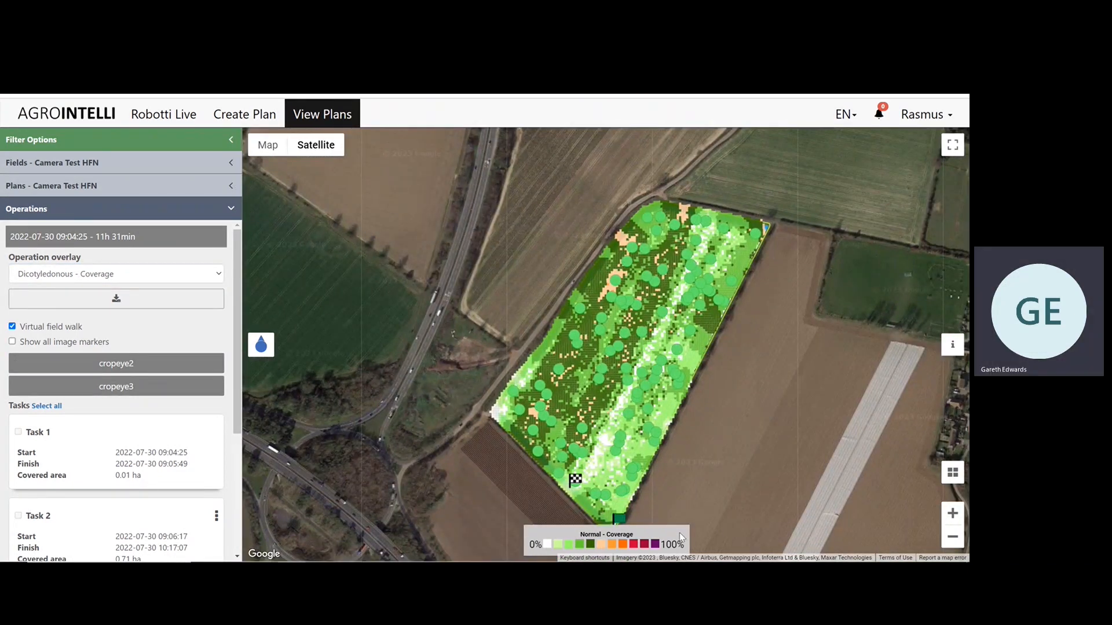
Examine the Dicotyledonous coverage heatmap against its 0% to 100% legend.
drag(686, 479, 675, 471)
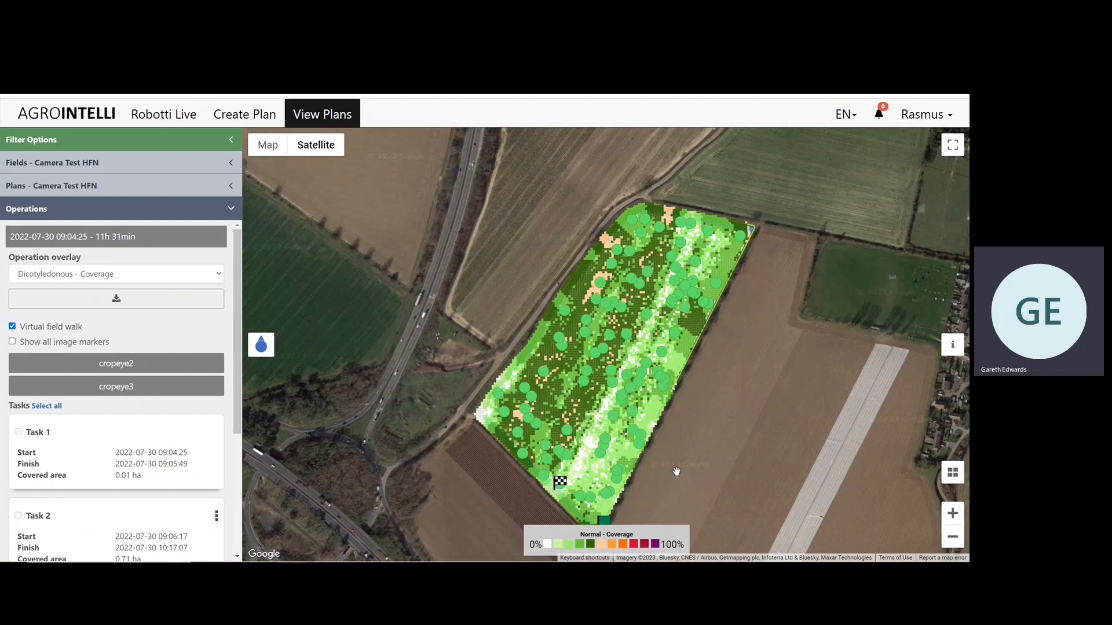
scroll(675, 470, up, 2)
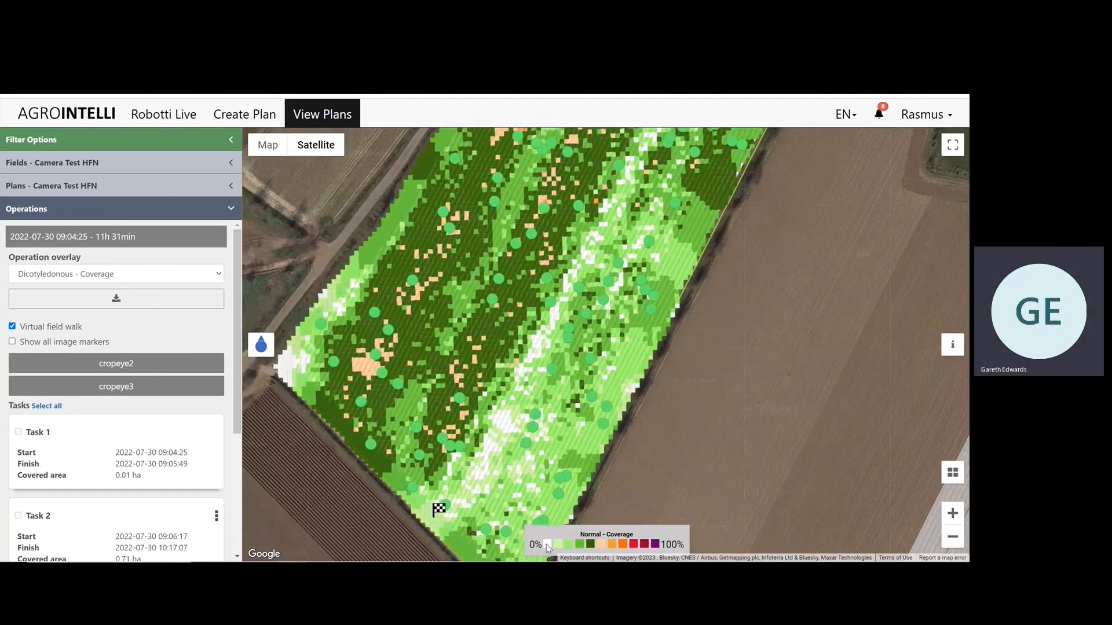
mouse_move(560, 546)
mouse_move(637, 549)
scroll(692, 377, down, 2)
Turn off the virtual field walk and check the Dicotyledonous coverage values at several points in the middle of the field.
click(12, 327)
click(532, 341)
click(553, 391)
click(565, 359)
click(530, 338)
click(542, 298)
click(530, 323)
click(557, 262)
click(569, 293)
click(566, 273)
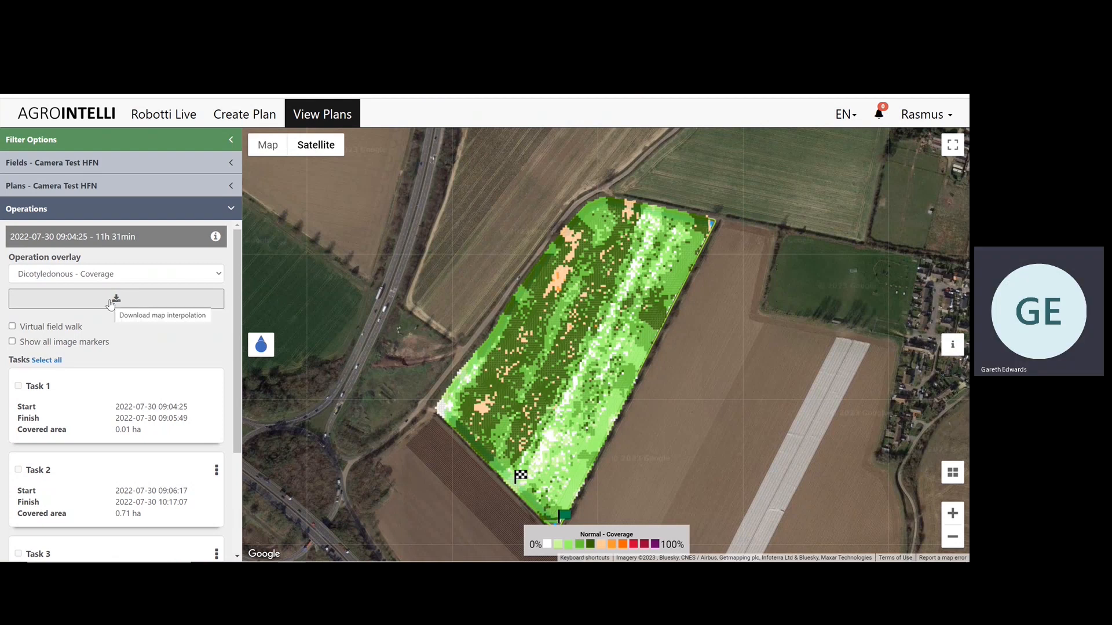
Download the Dicotyledonous coverage map interpolation with a minimum value of 0.025 and a maximum value of 0.086.
click(111, 301)
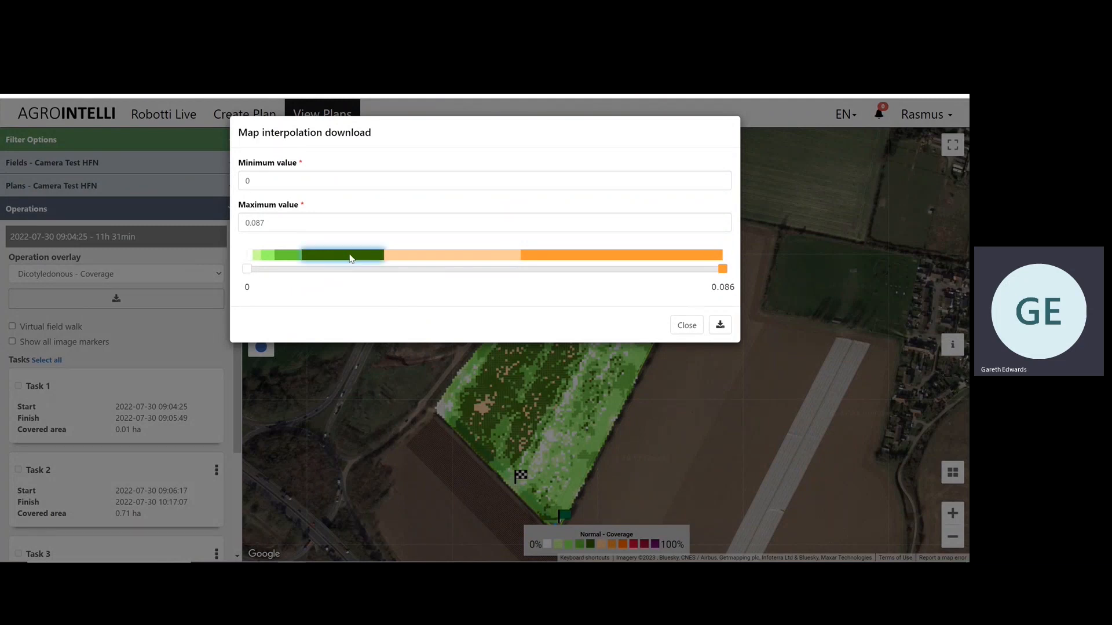
click(396, 256)
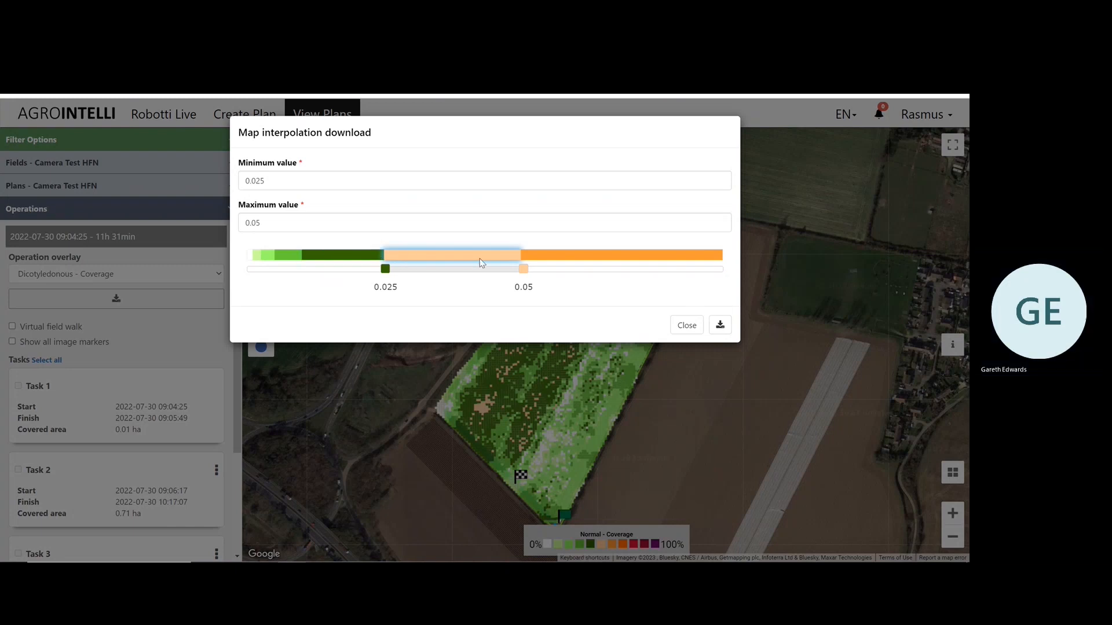
drag(522, 270, 733, 269)
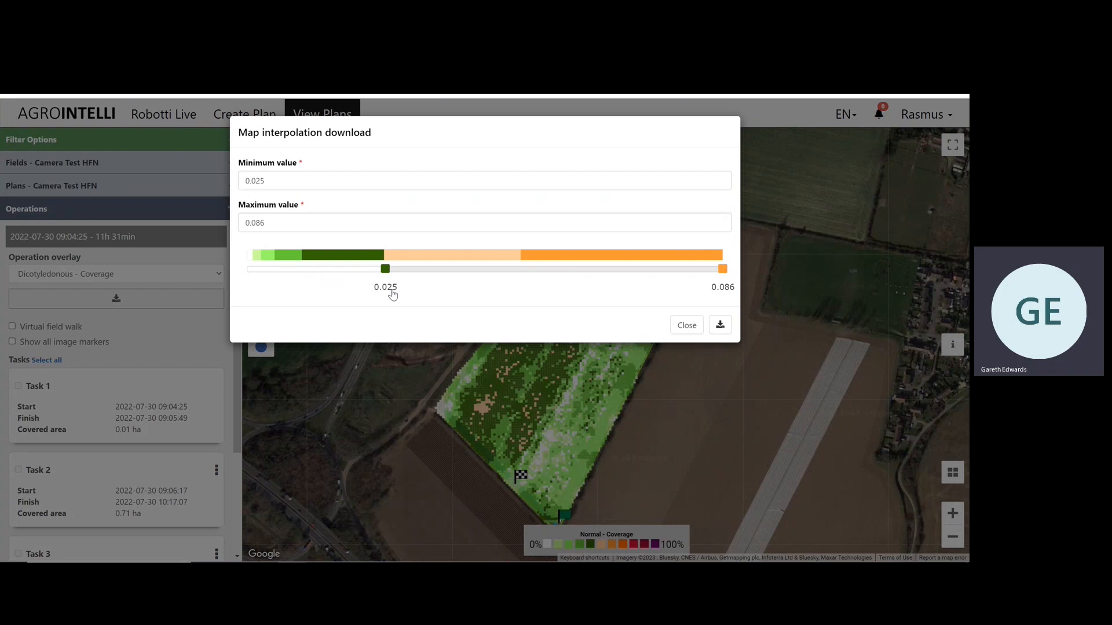
click(721, 326)
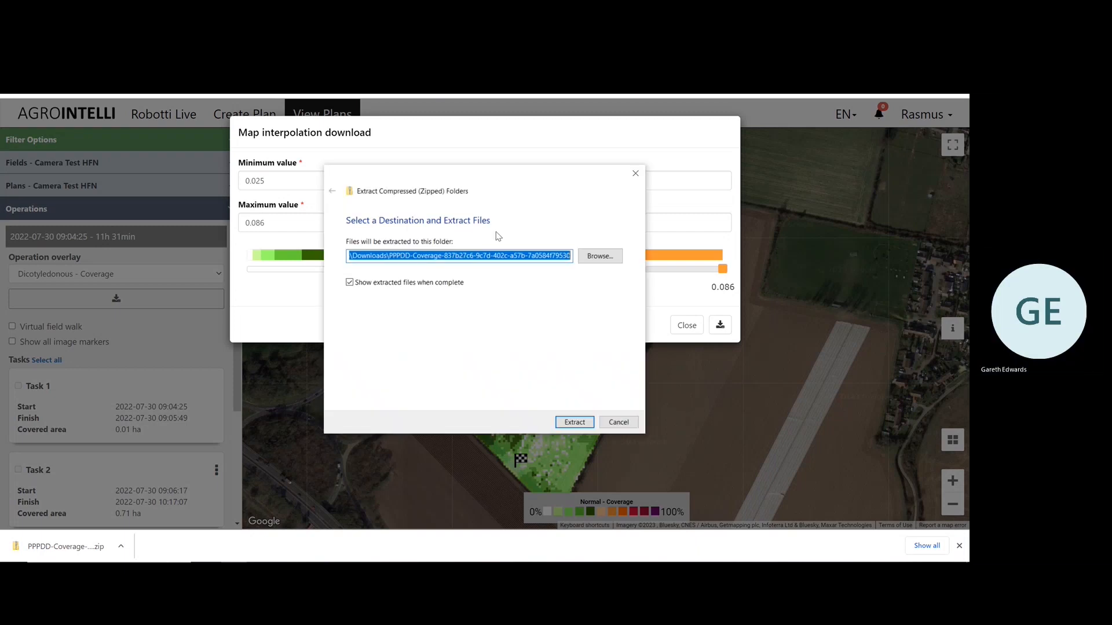
Extract the downloaded PPPDD-Coverage zip, replacing the existing files in the destination, and close the map interpolation download.
click(568, 423)
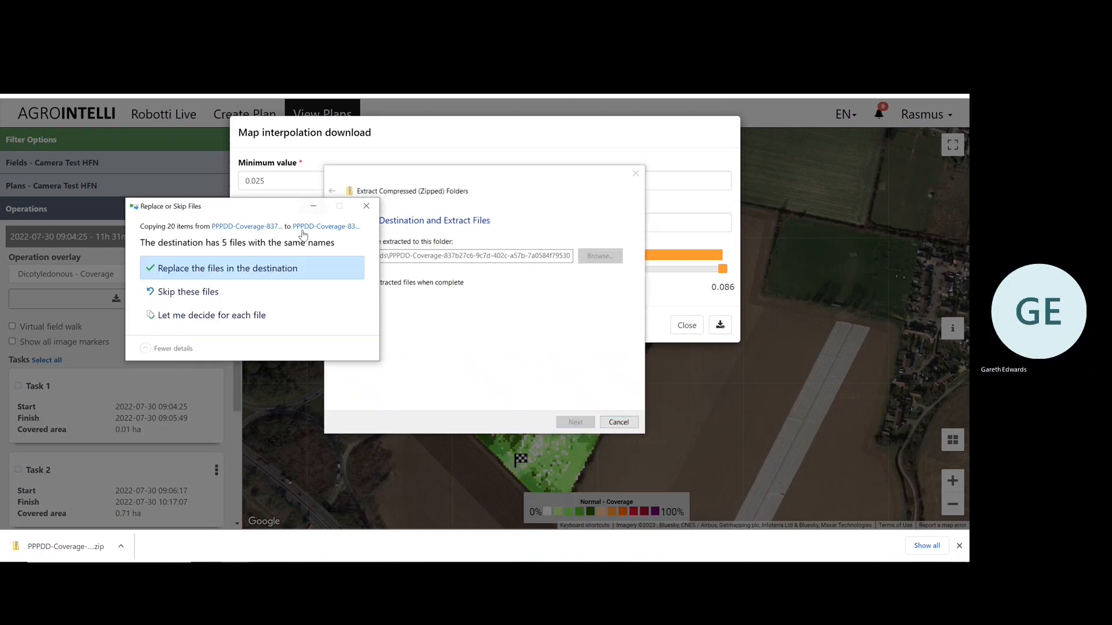
click(247, 272)
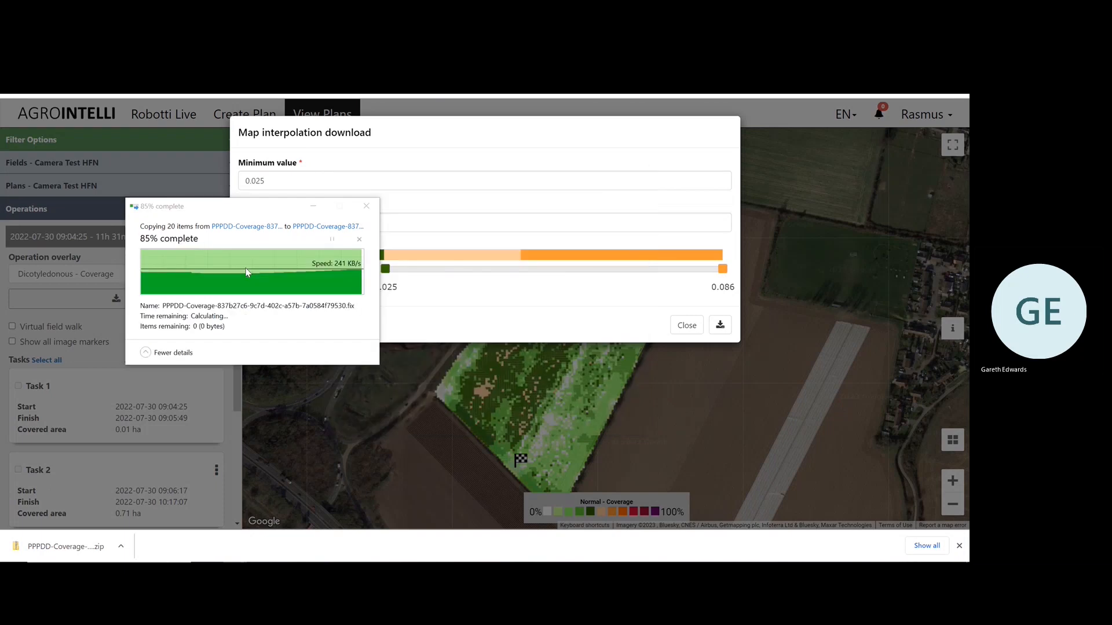
click(686, 325)
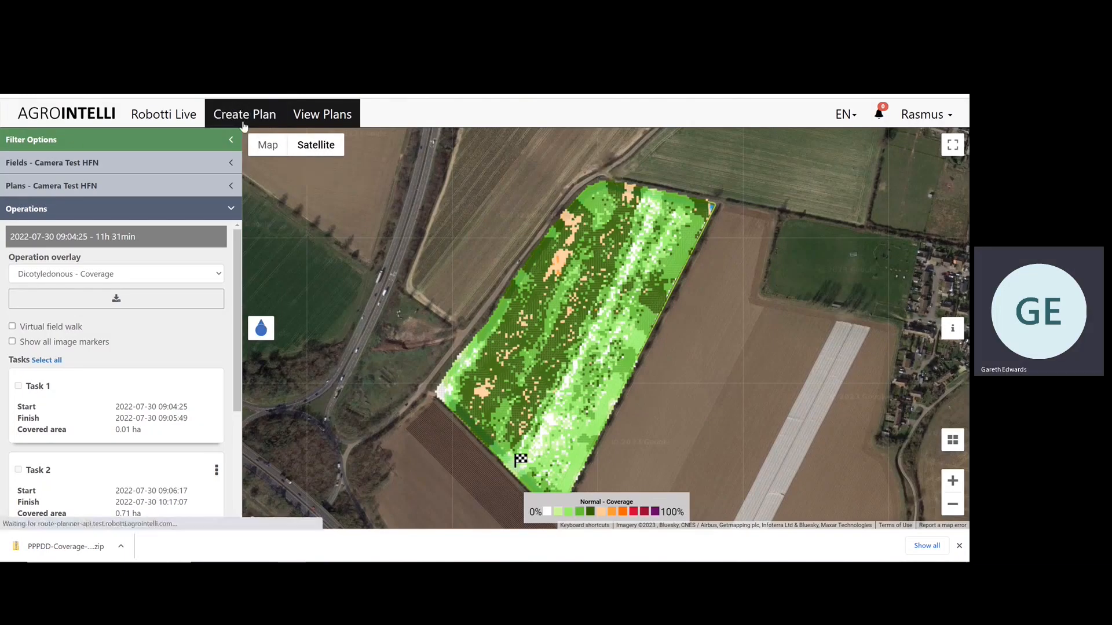
Start a new plan for the Camera Test HFN field in Camera Tests, using the CropEye 2 and 3 camera implement.
click(243, 123)
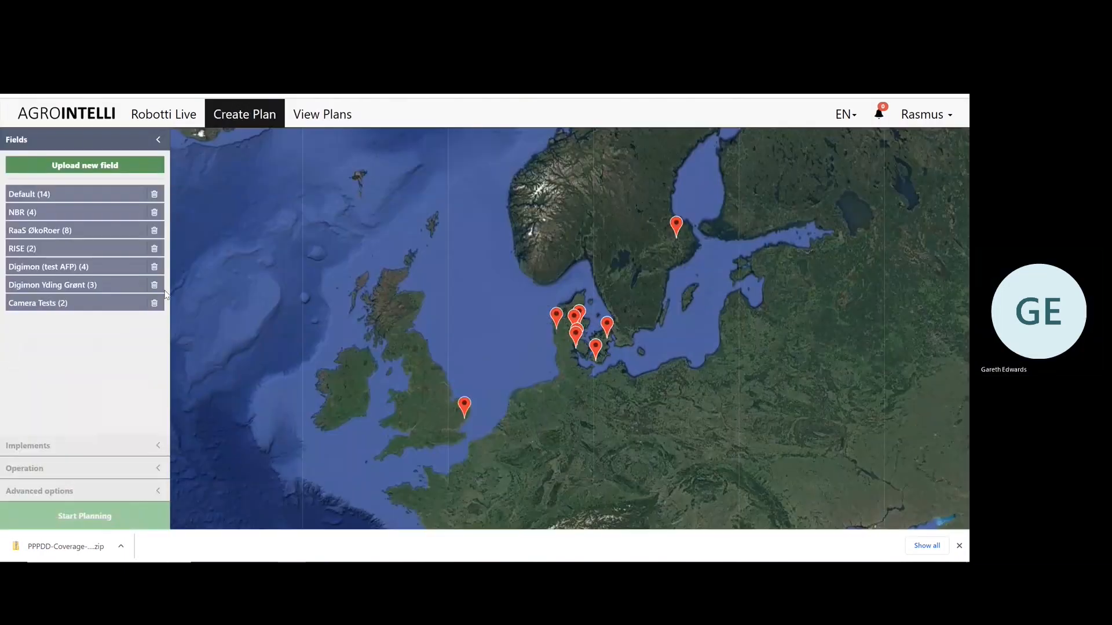
click(94, 305)
click(74, 352)
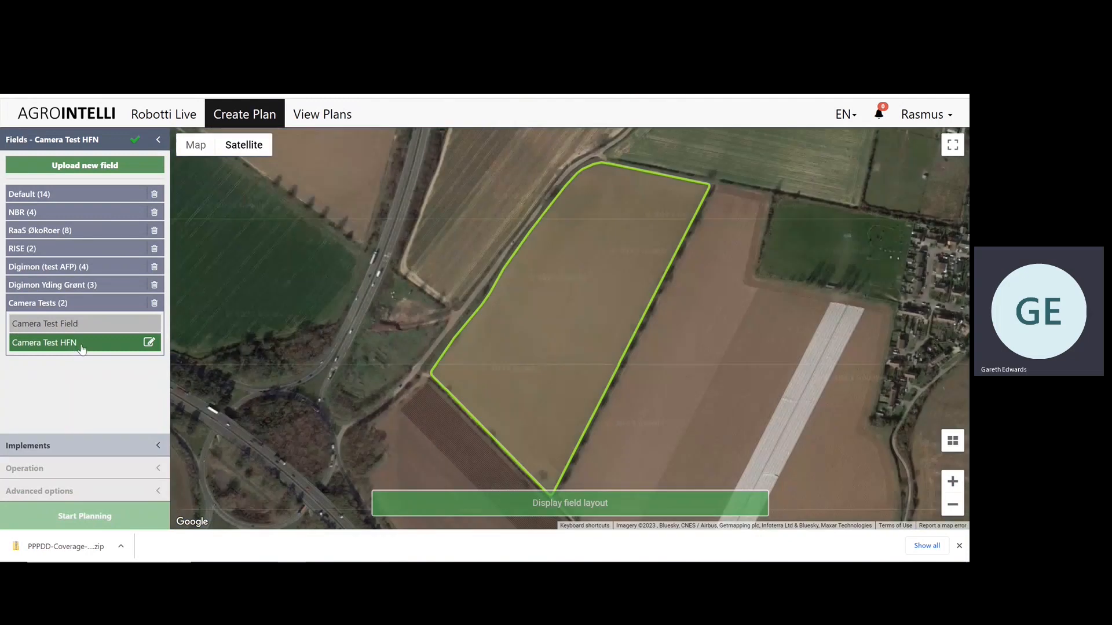
click(116, 446)
click(73, 248)
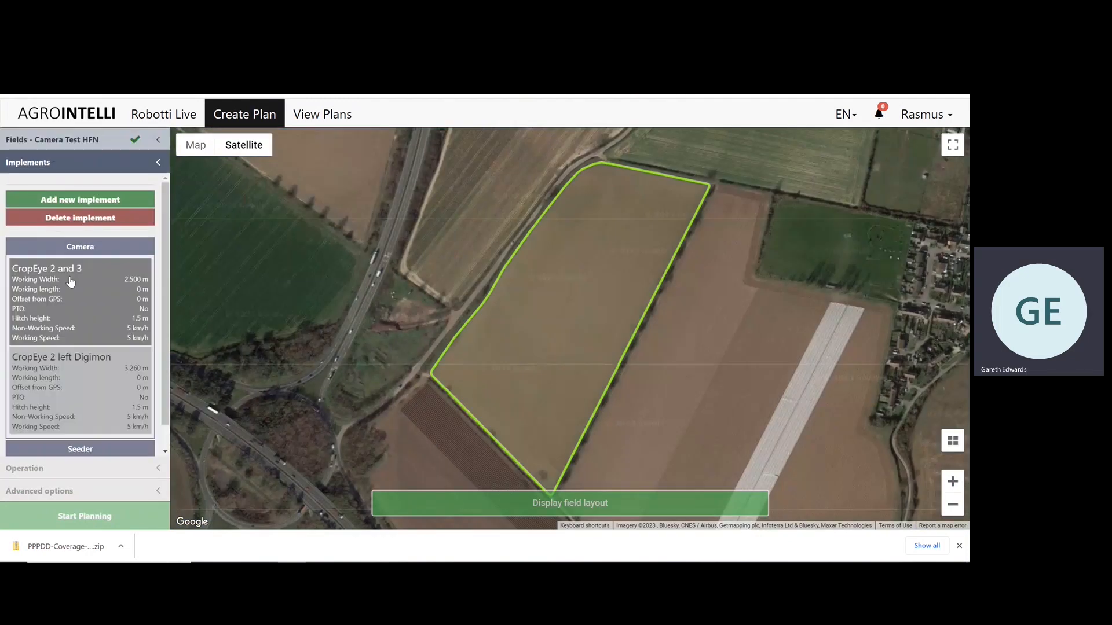
click(75, 305)
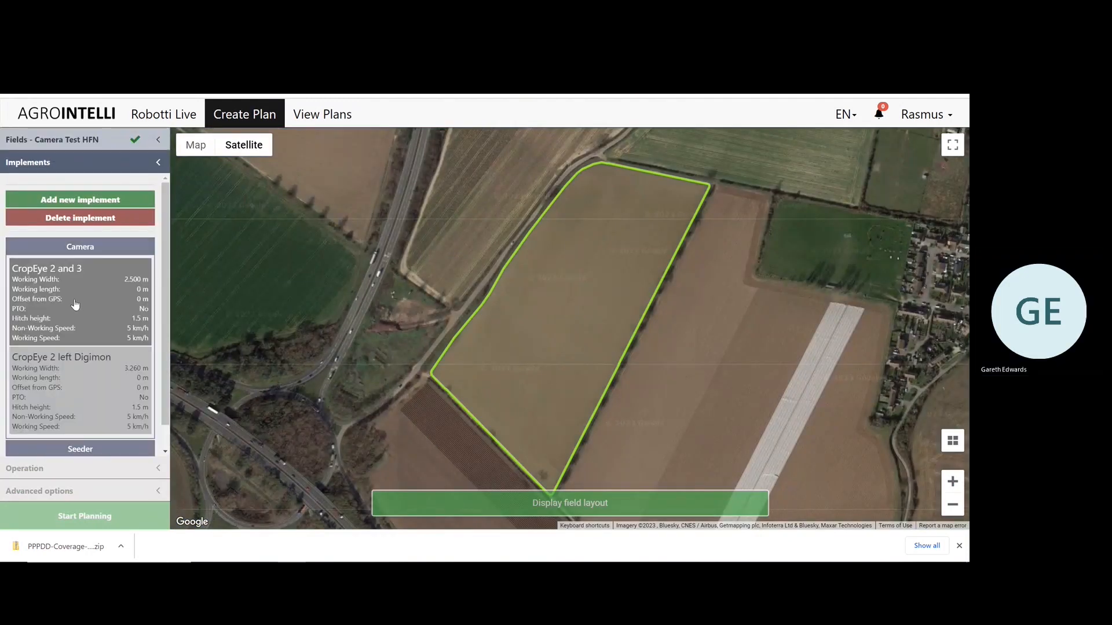
Set the operation to Turning areas with AB Line / Contour rows along the ab line, and confirm the northern, western and southern turning areas.
click(89, 474)
click(81, 227)
click(81, 248)
click(128, 273)
click(83, 293)
click(76, 314)
click(78, 335)
click(109, 350)
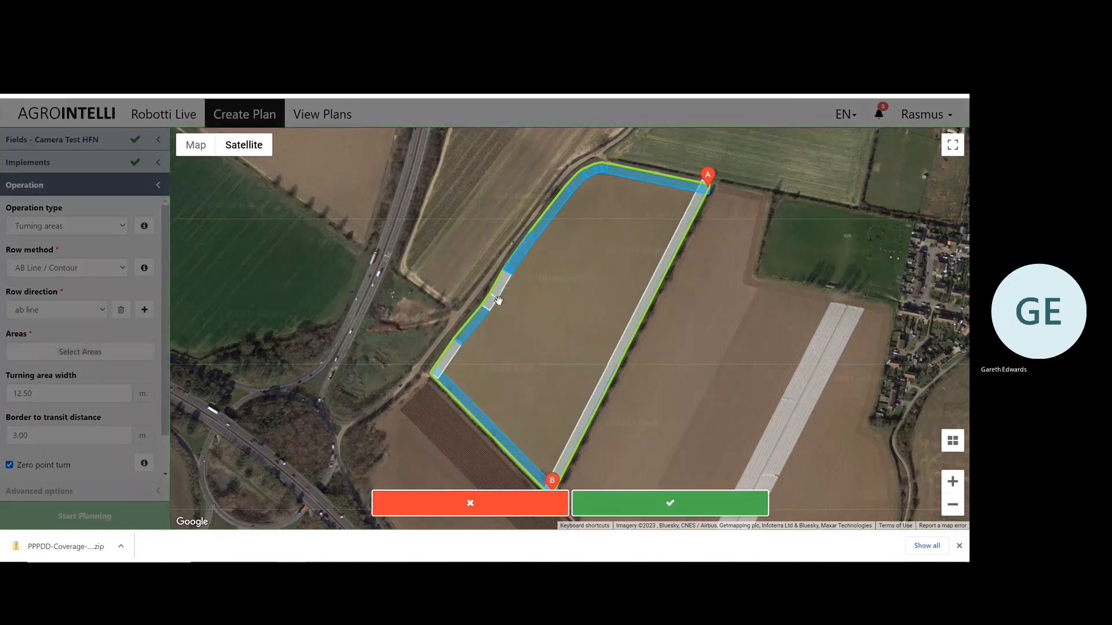
click(663, 502)
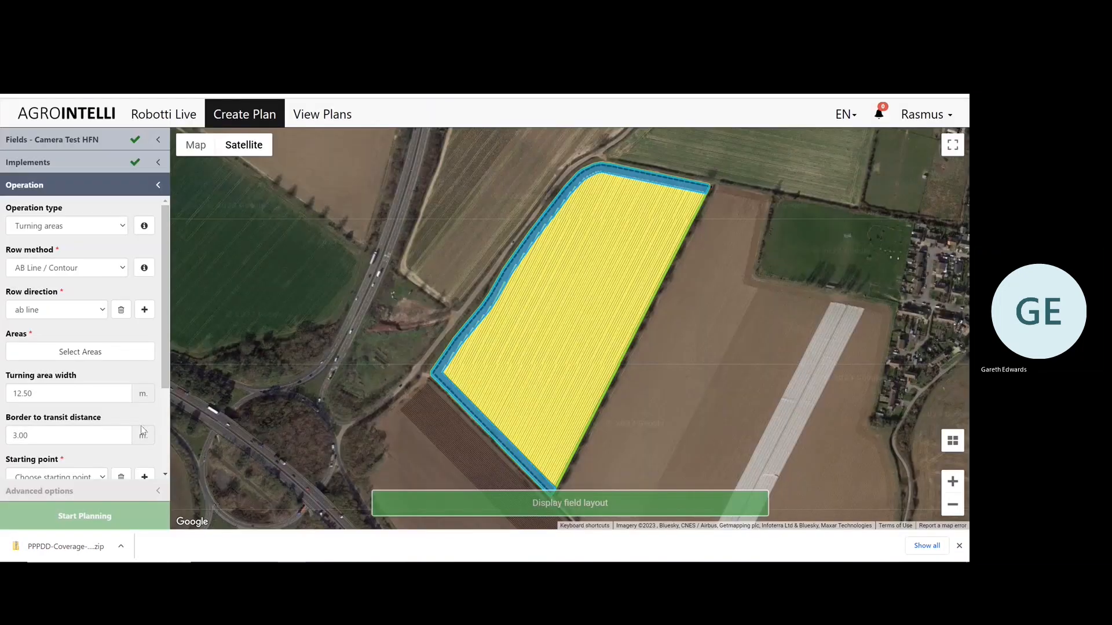
Choose Starting point 1 as the plan's starting point.
scroll(116, 426, down, 3)
click(75, 352)
click(70, 379)
scroll(145, 399, down, 1)
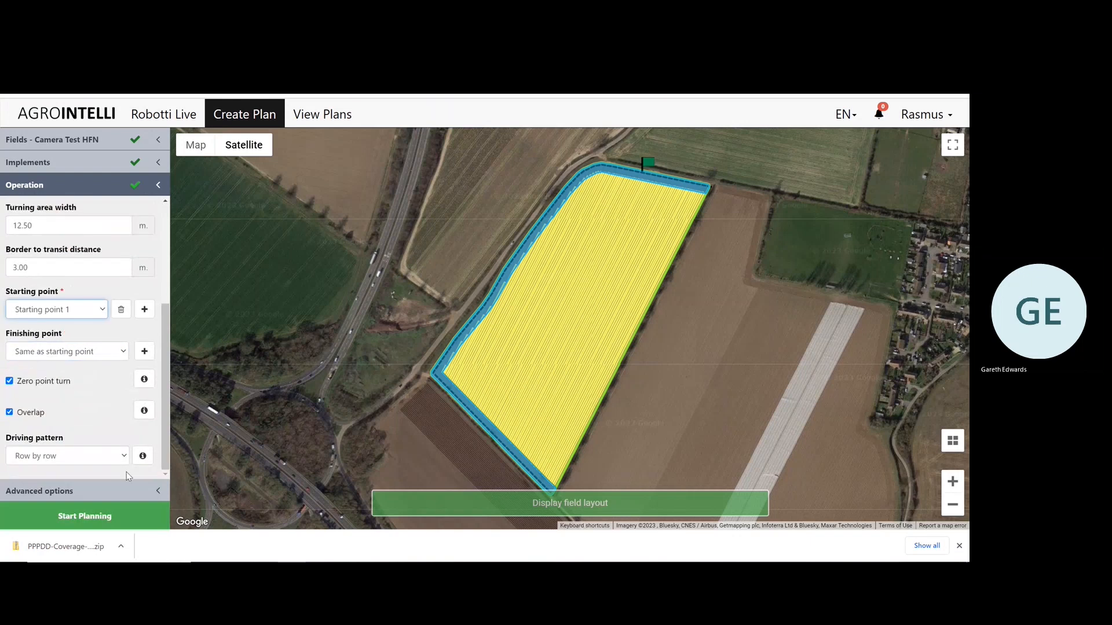
Open the advanced options and review the area list, row entry and exit, lead in and out, and work area settings.
click(115, 491)
scroll(116, 371, down, 3)
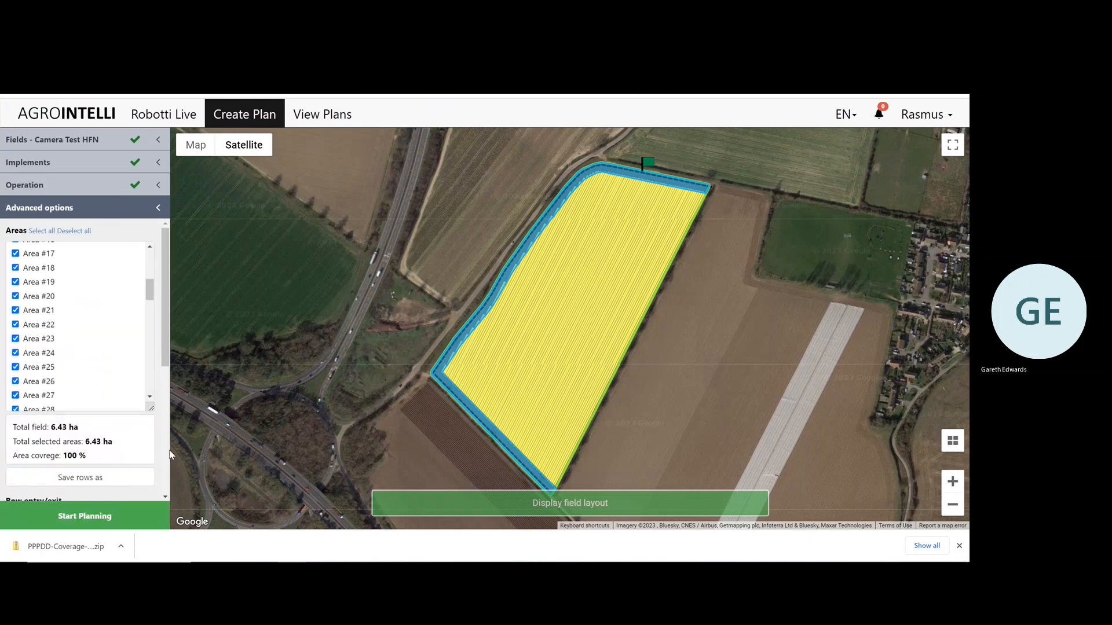
scroll(139, 434, down, 5)
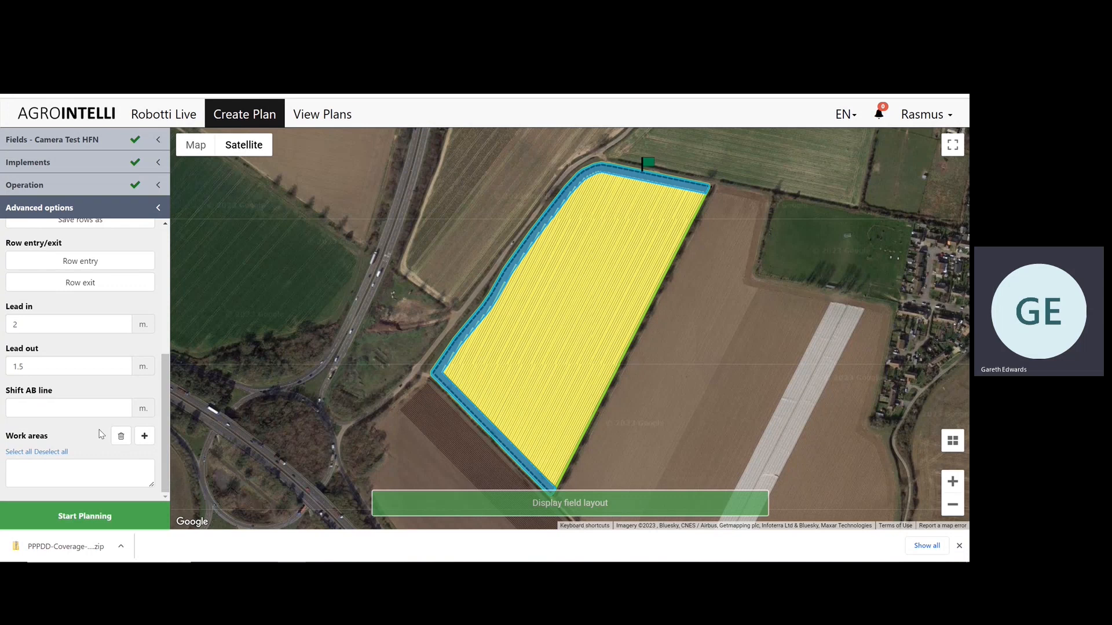
scroll(161, 461, up, 5)
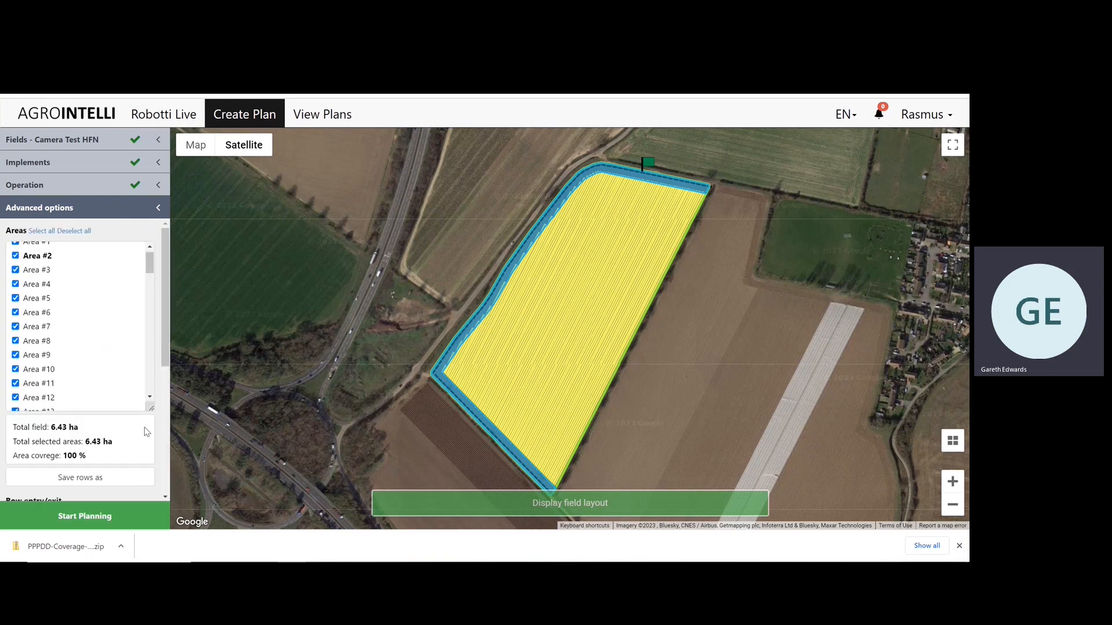
Start a shapefile upload for a new work area of type Work area and name it WeedAreas.
scroll(157, 463, down, 5)
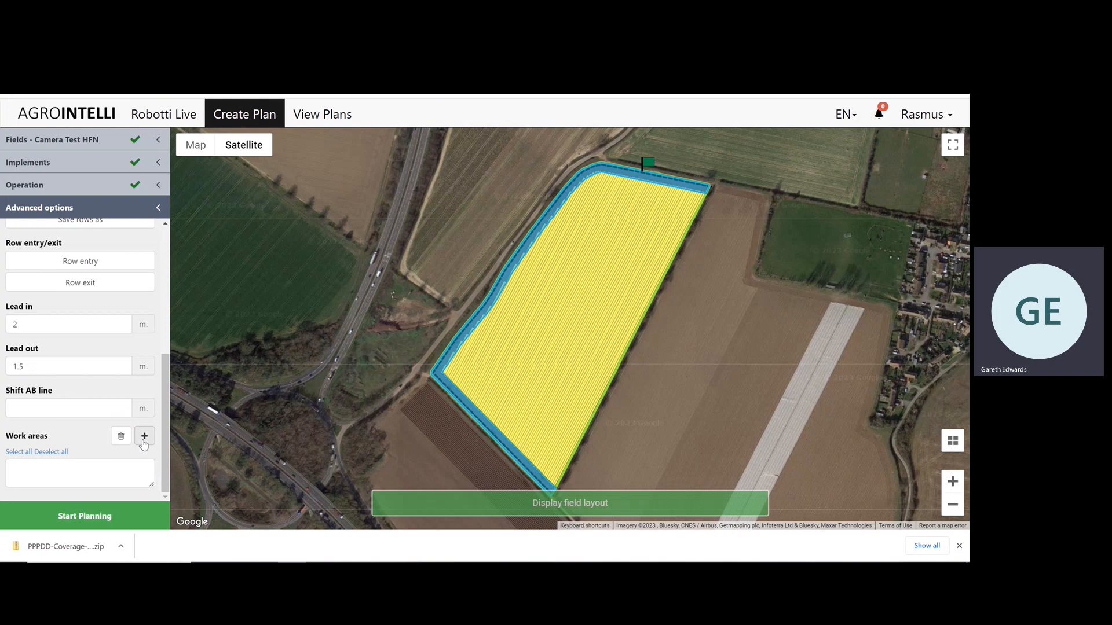
click(143, 440)
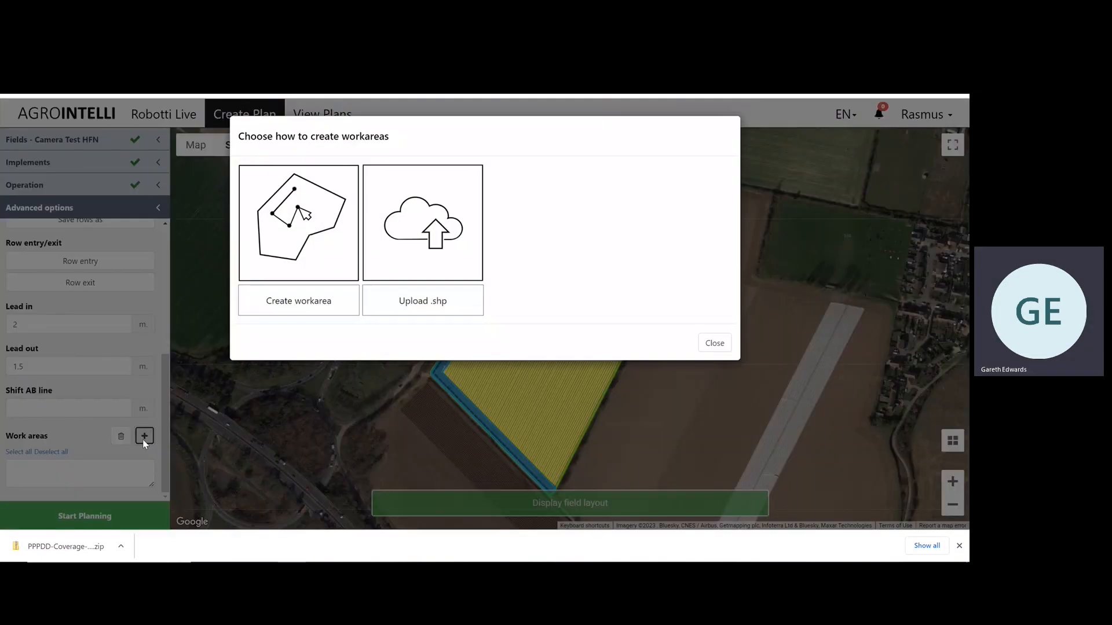
click(437, 298)
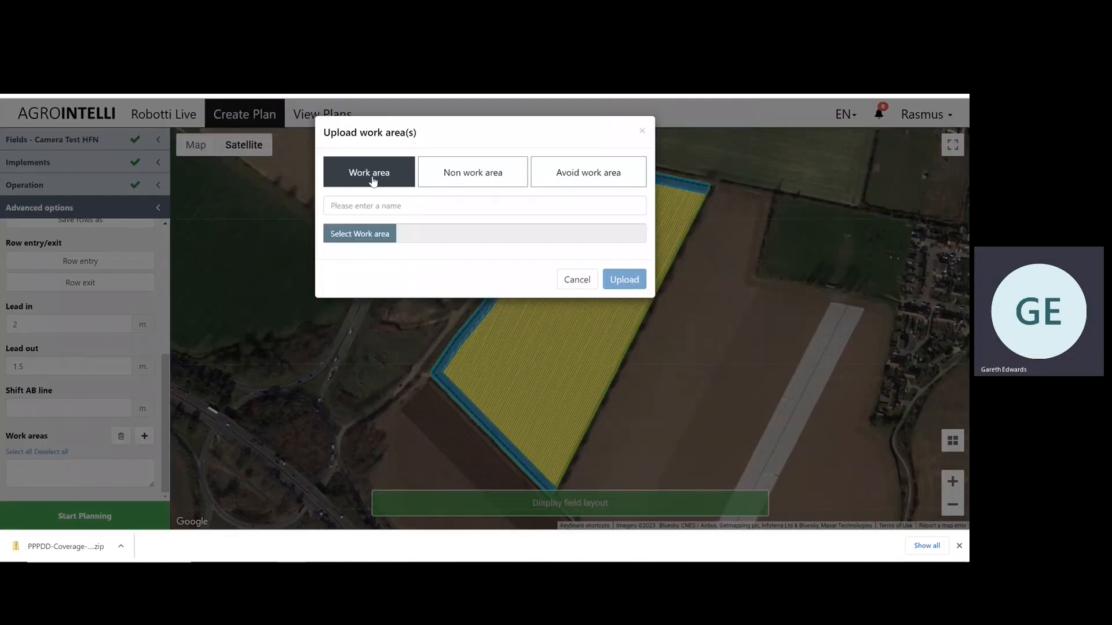
click(374, 201)
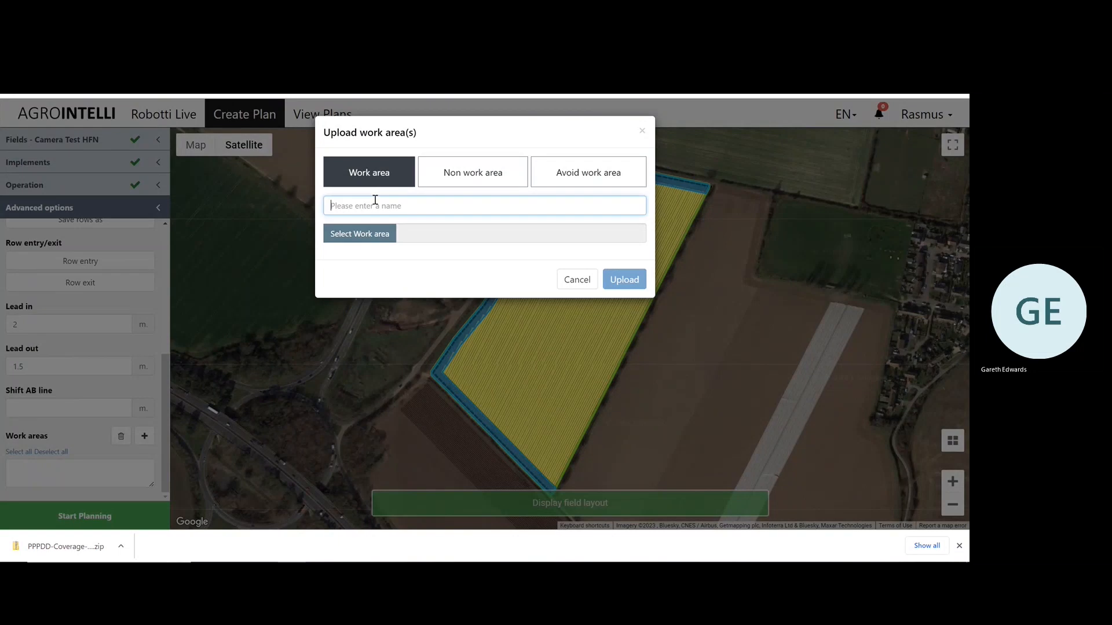
text(WeedAreas)
Upload the downloaded PPPDD-Coverage shapefile ending in _workAreas.shp as the source of WeedAreas.
click(384, 241)
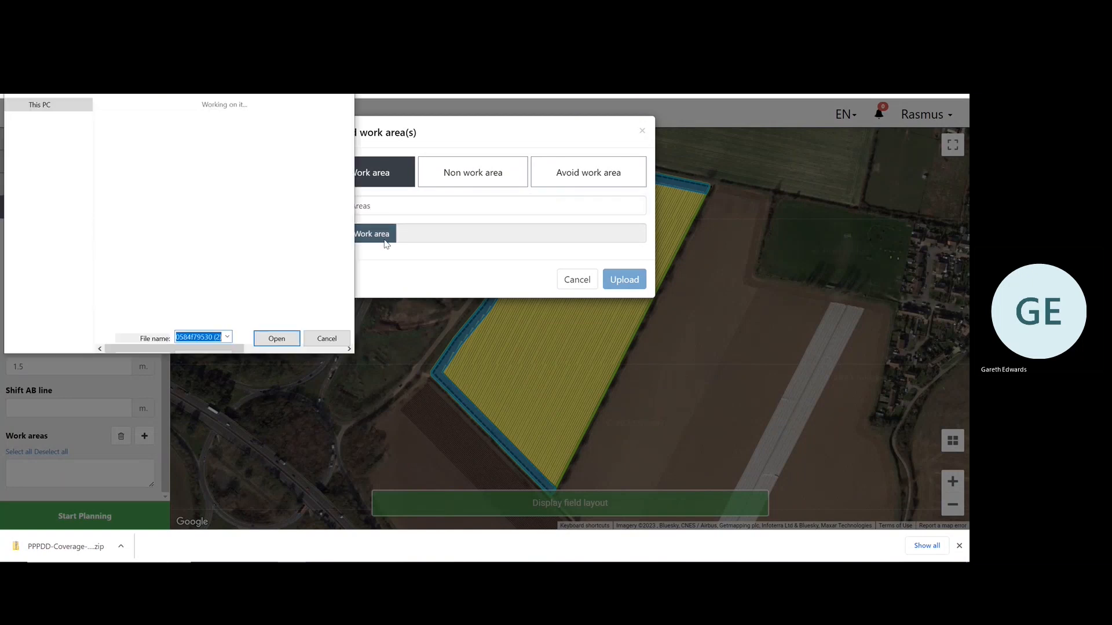
double_click(277, 138)
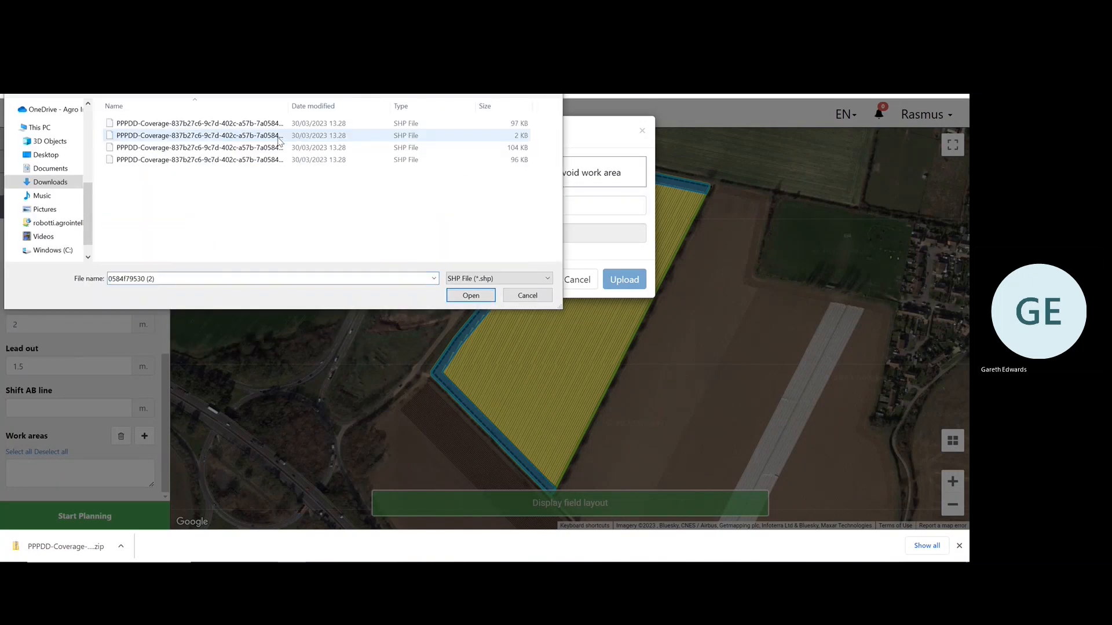
drag(288, 105, 394, 109)
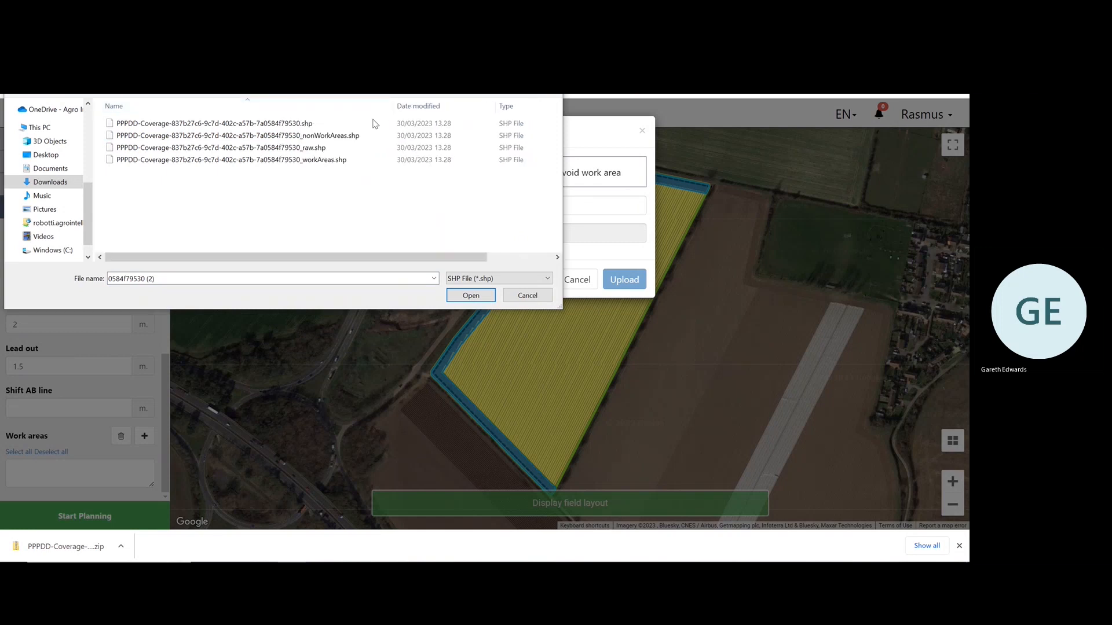
click(329, 164)
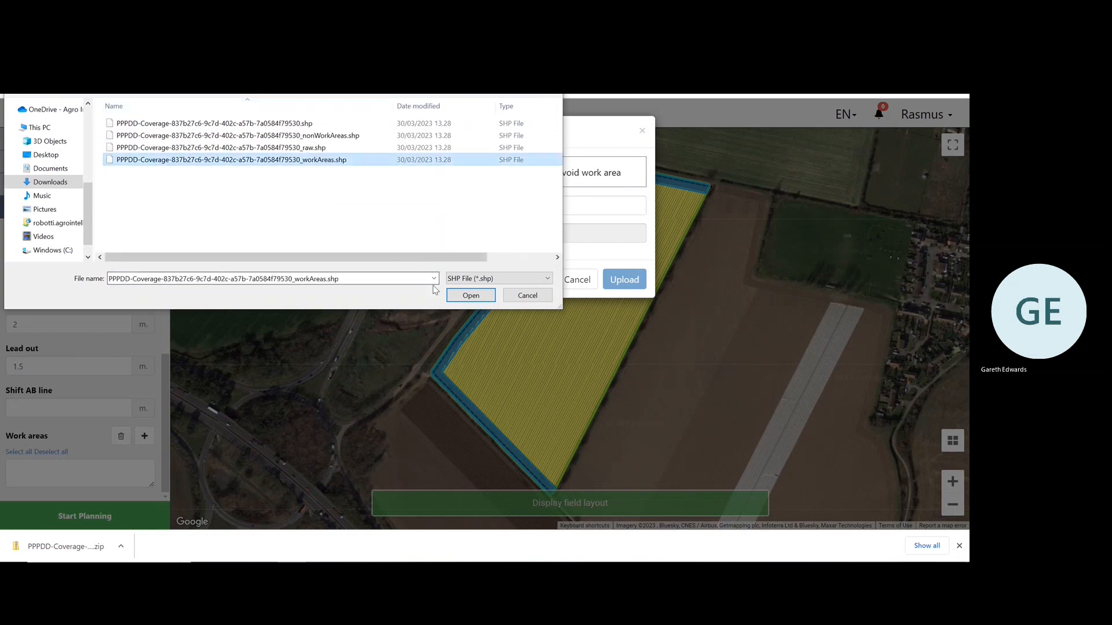
click(491, 295)
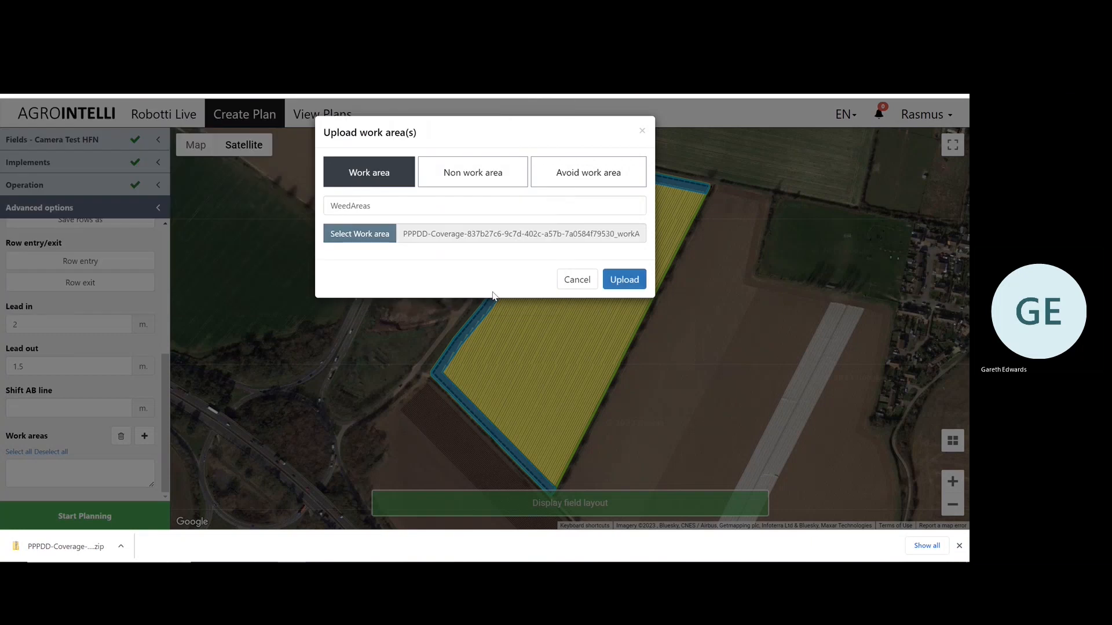
click(624, 280)
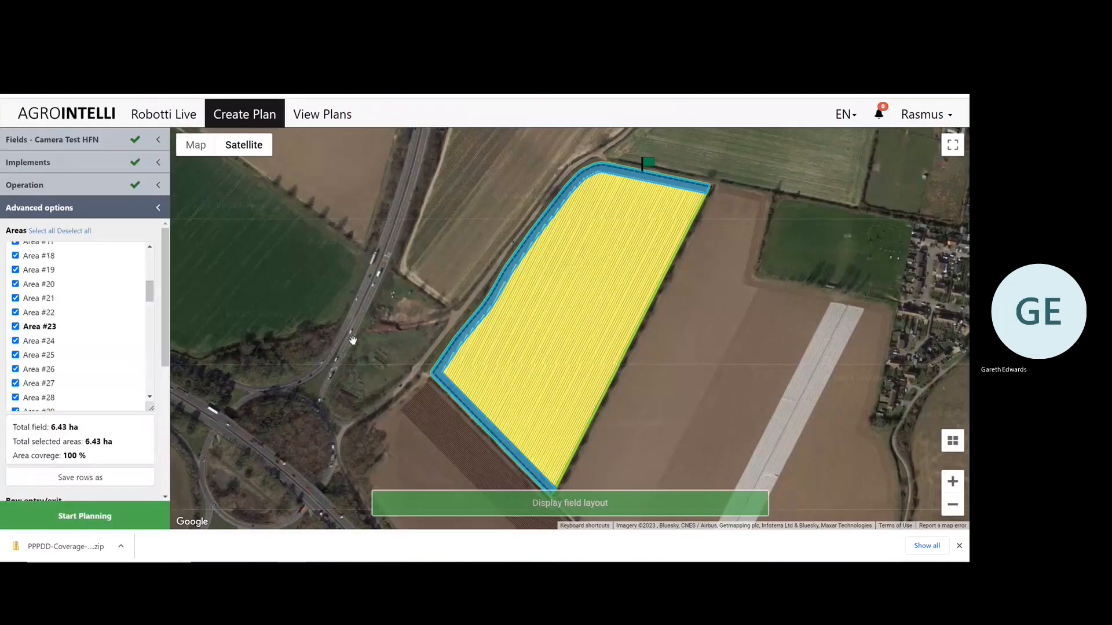
Enable the WeedAreas work area for the plan and check its weed patches across the field on the map.
scroll(267, 382, down, 1)
scroll(166, 425, down, 3)
drag(174, 424, 169, 493)
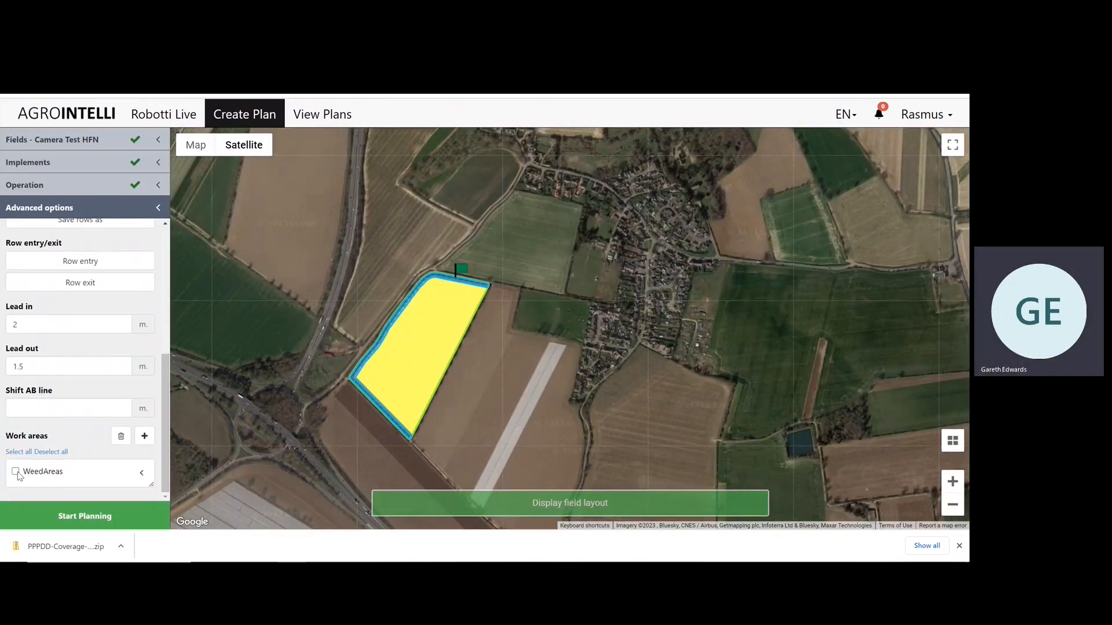
click(17, 473)
scroll(494, 337, up, 1)
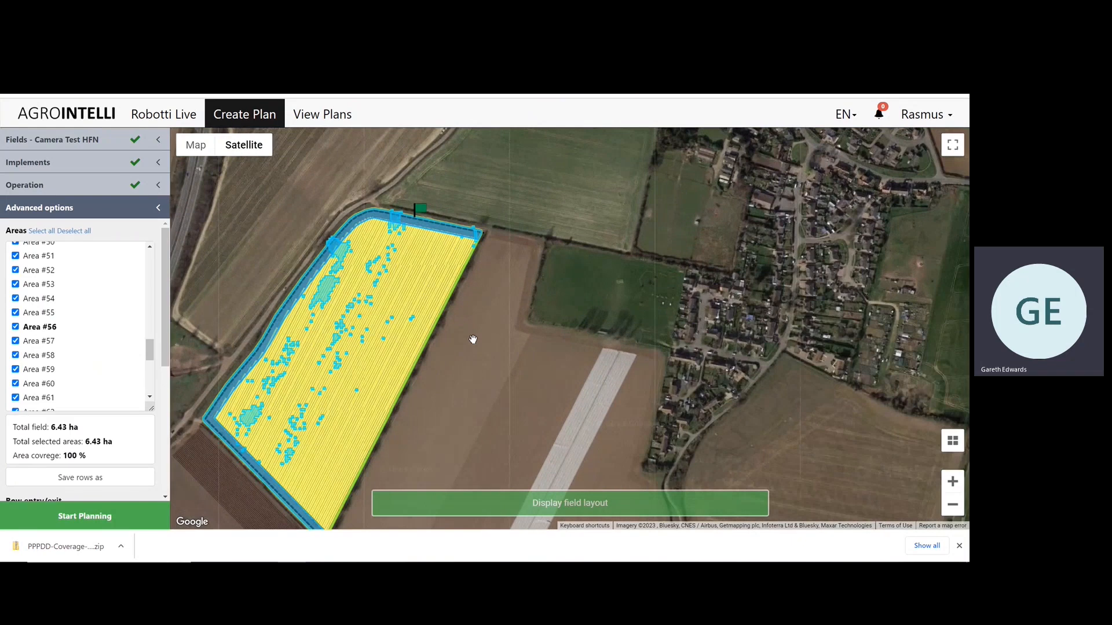
drag(472, 340, 586, 279)
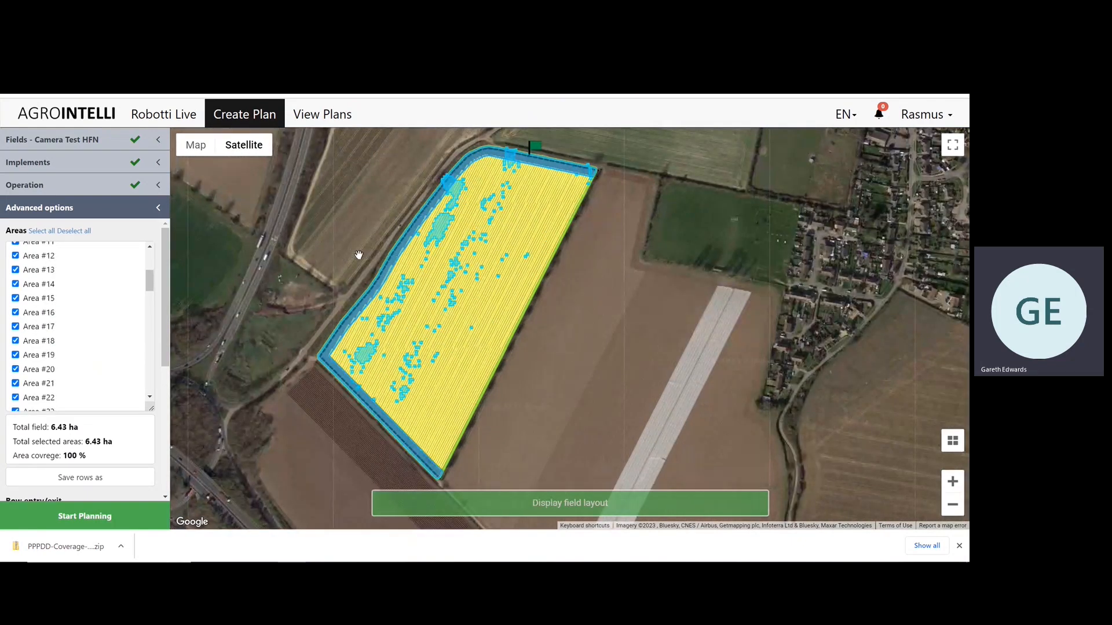
drag(362, 253, 392, 226)
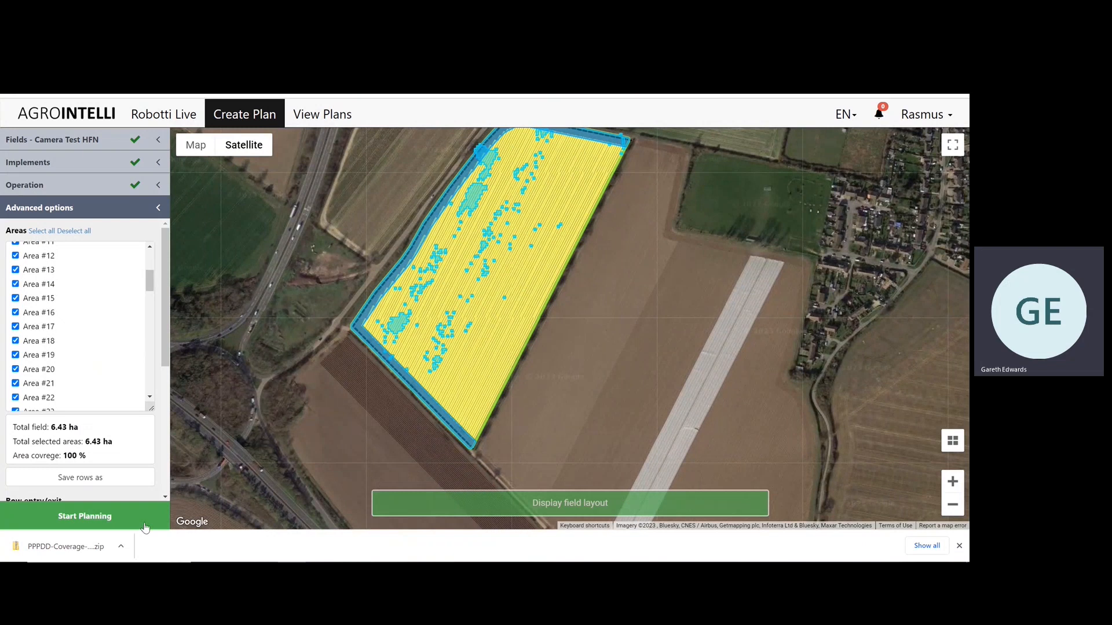
Name the plan Weeding Operation and start planning it, closing the planner notice.
click(125, 521)
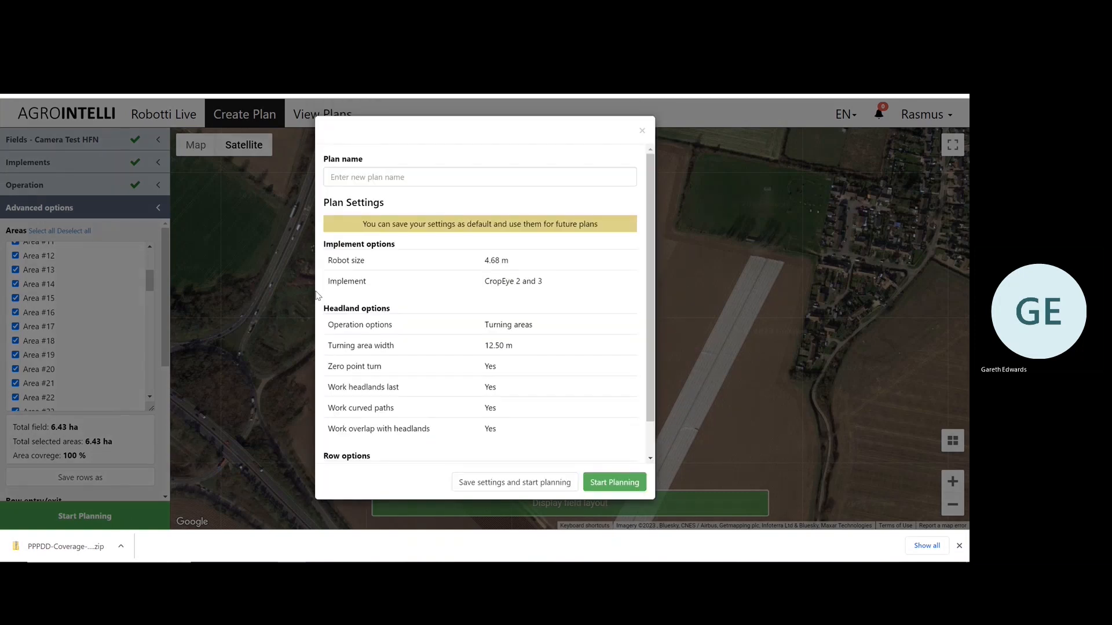
click(391, 180)
text(Weeding Operation)
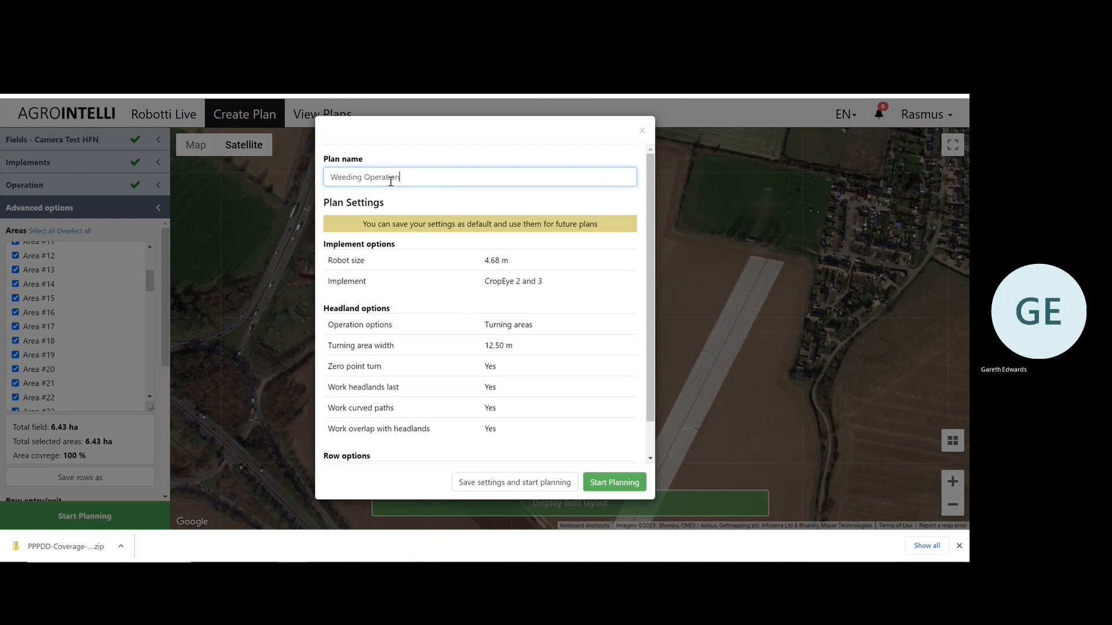
click(628, 484)
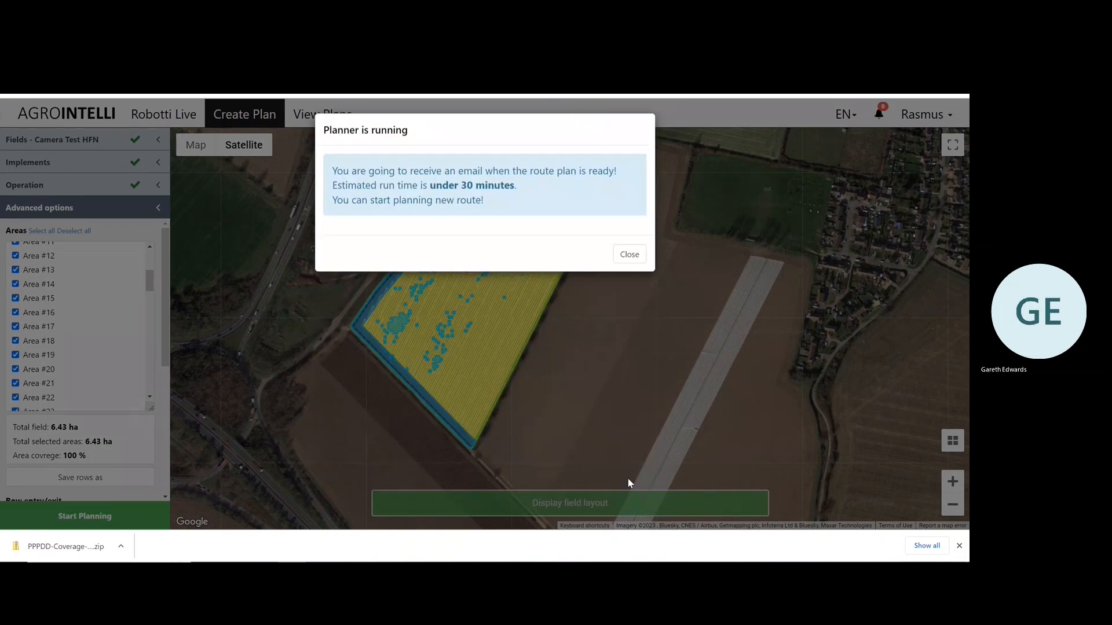
click(622, 262)
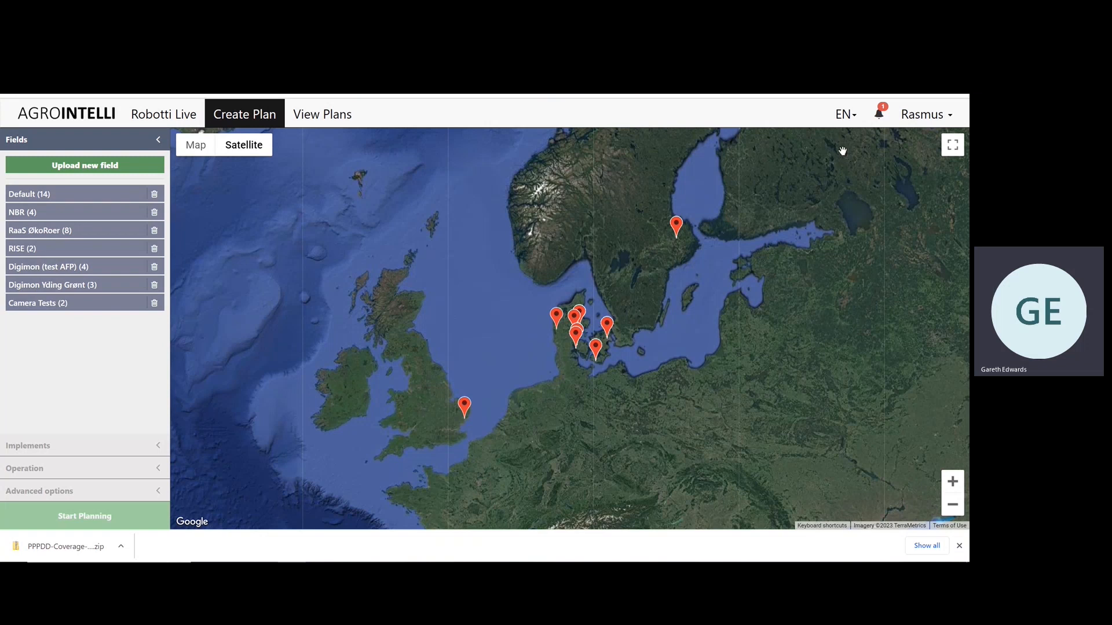
Open the new Camera Test HFN plan from the notifications and hide its numbered markers to inspect the rows across the weed patches.
click(878, 113)
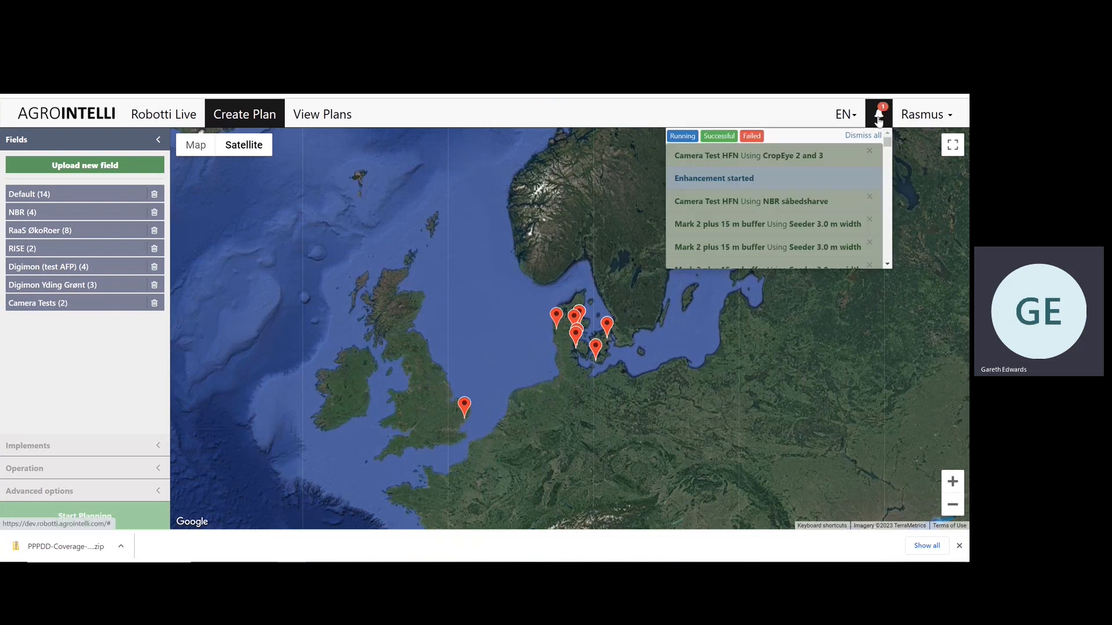
click(825, 155)
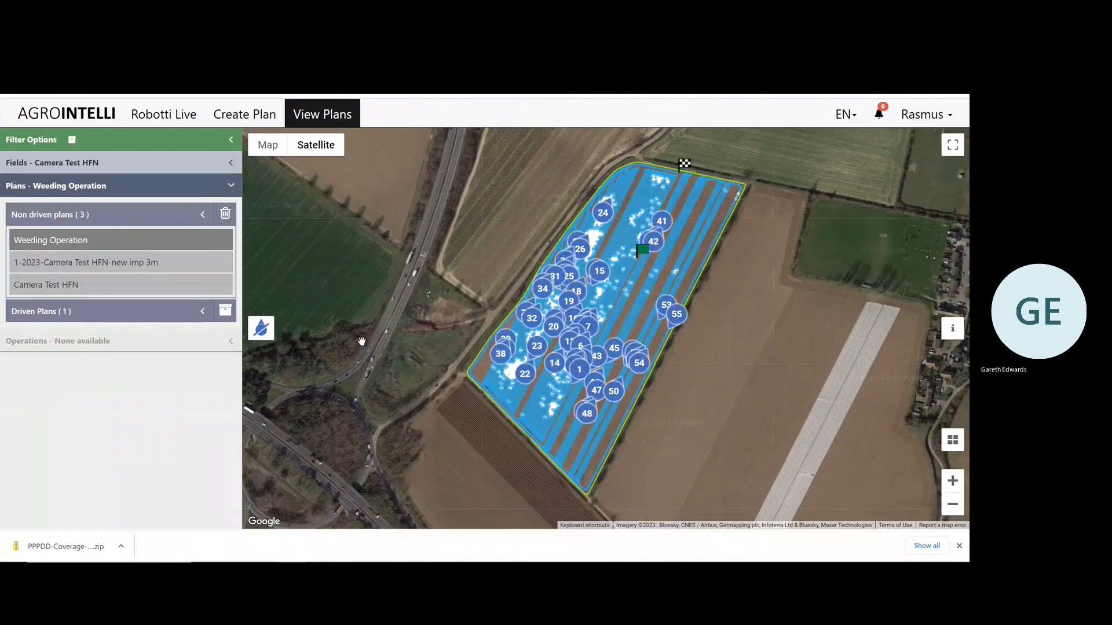
click(268, 334)
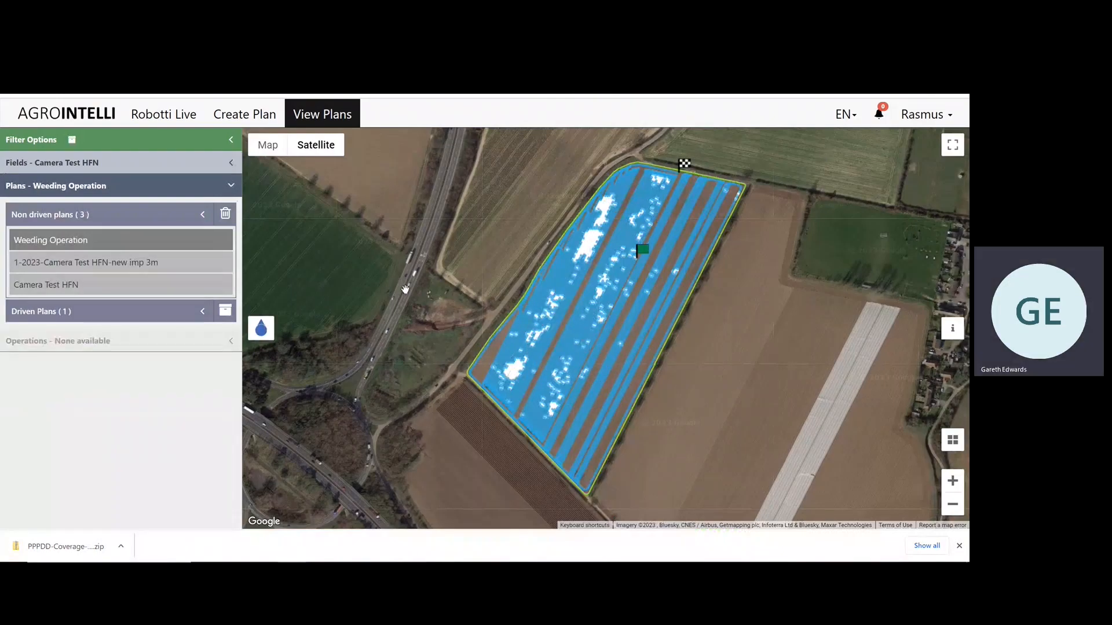
scroll(406, 289, up, 1)
drag(482, 310, 410, 184)
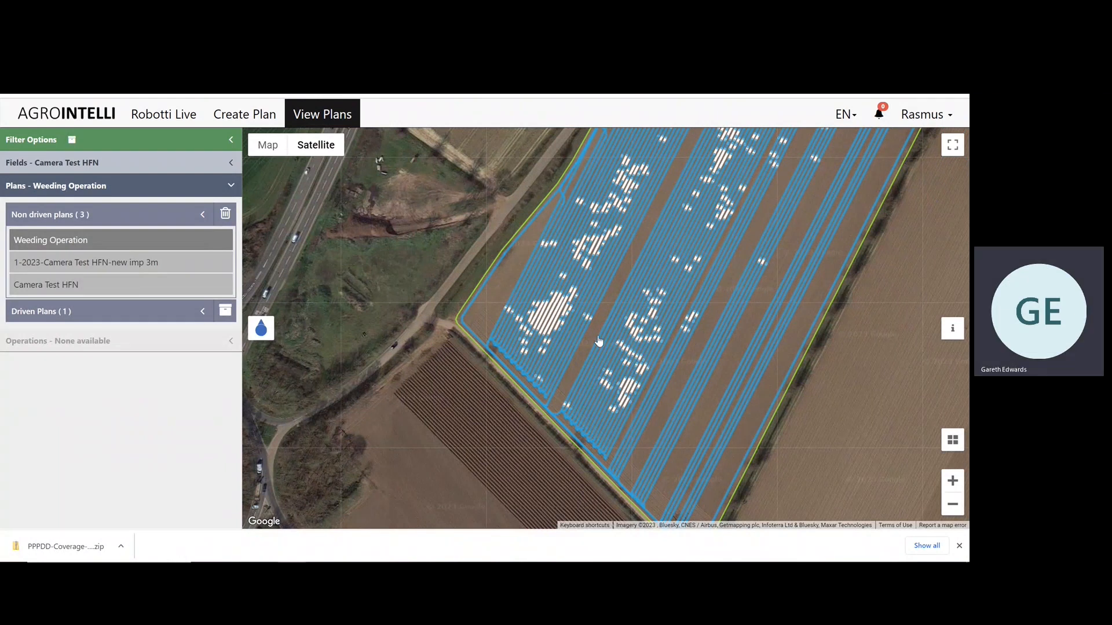
scroll(508, 240, down, 3)
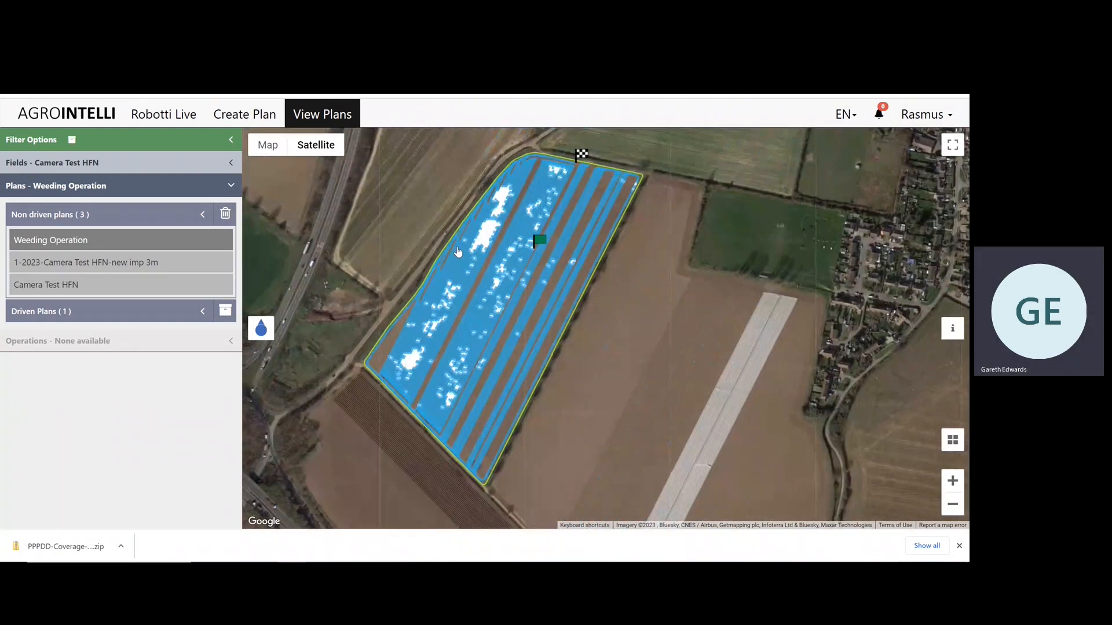